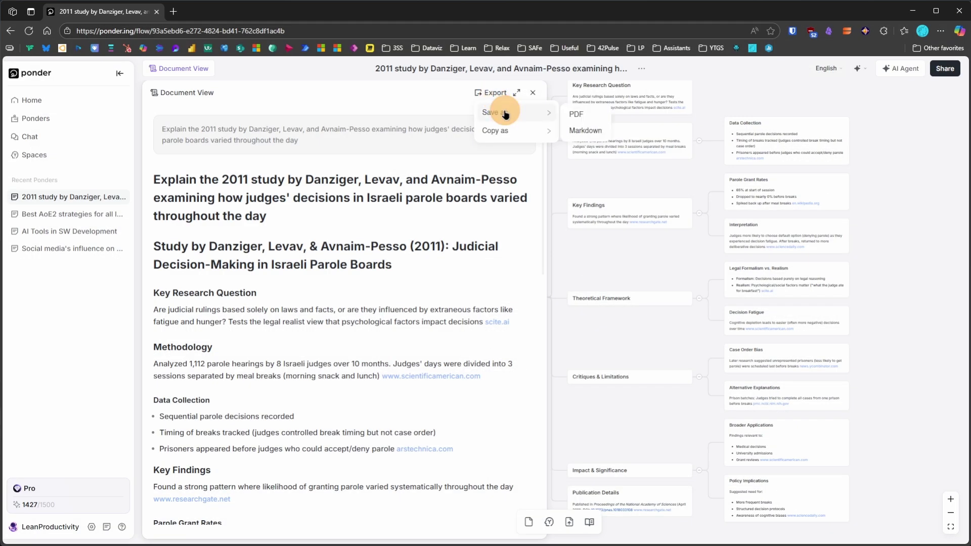
- Save the 2011 parole-study document as a Markdown file and open the download
click(519, 134)
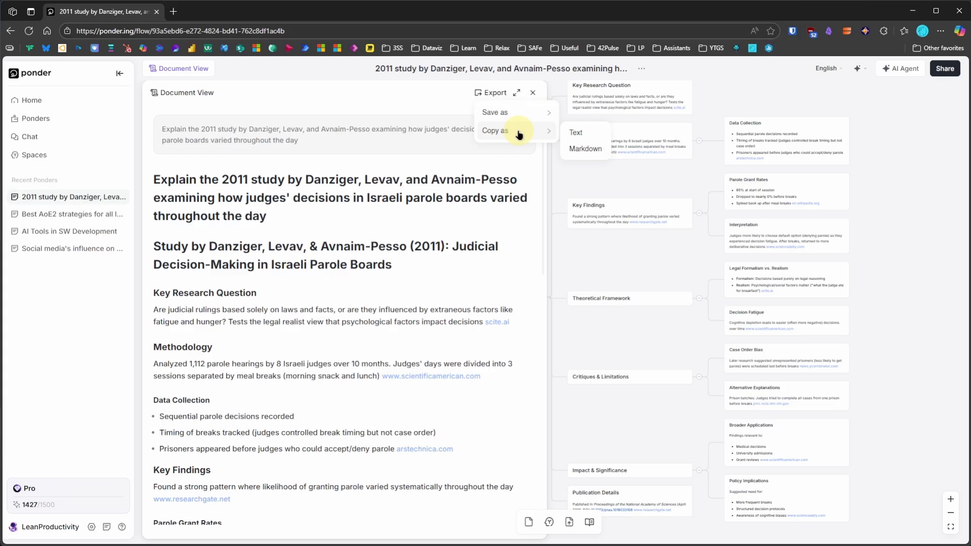
click(519, 113)
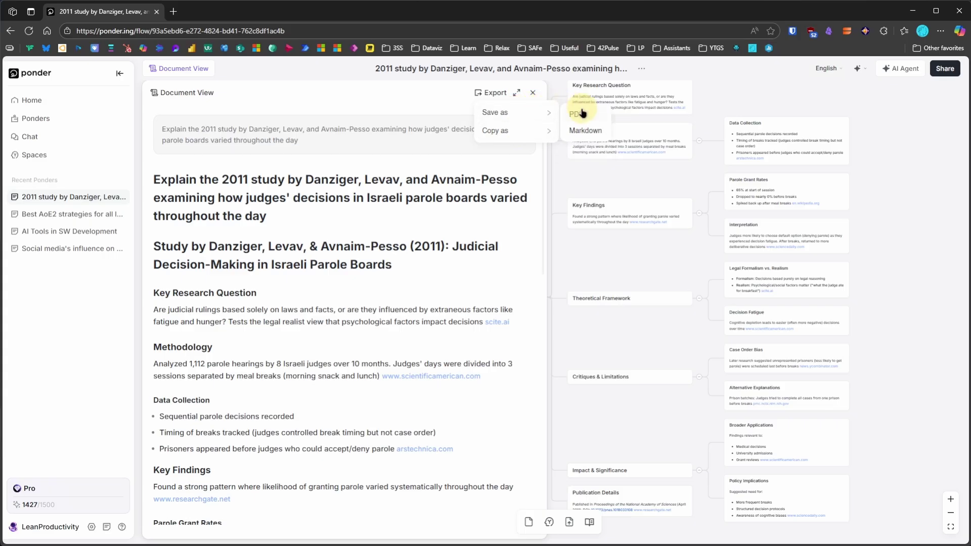
click(593, 132)
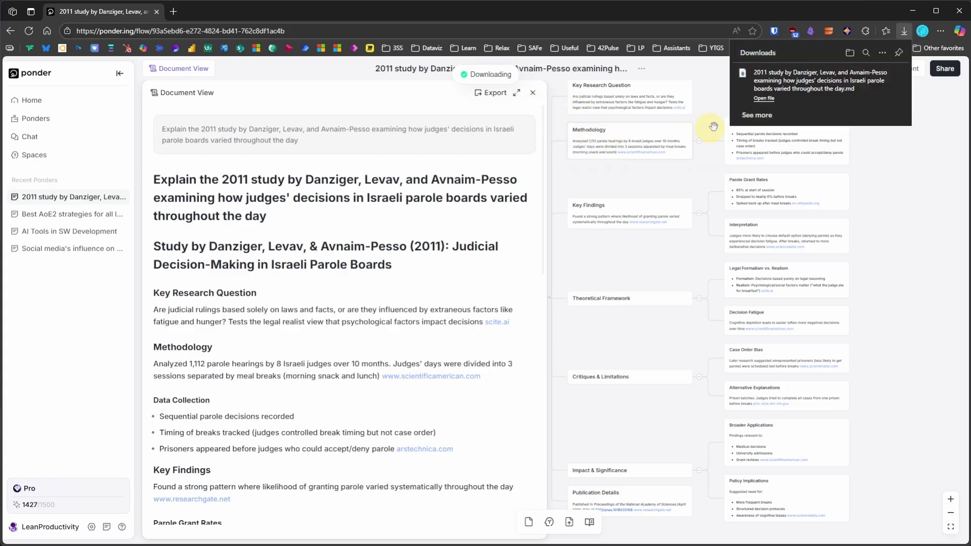
click(764, 98)
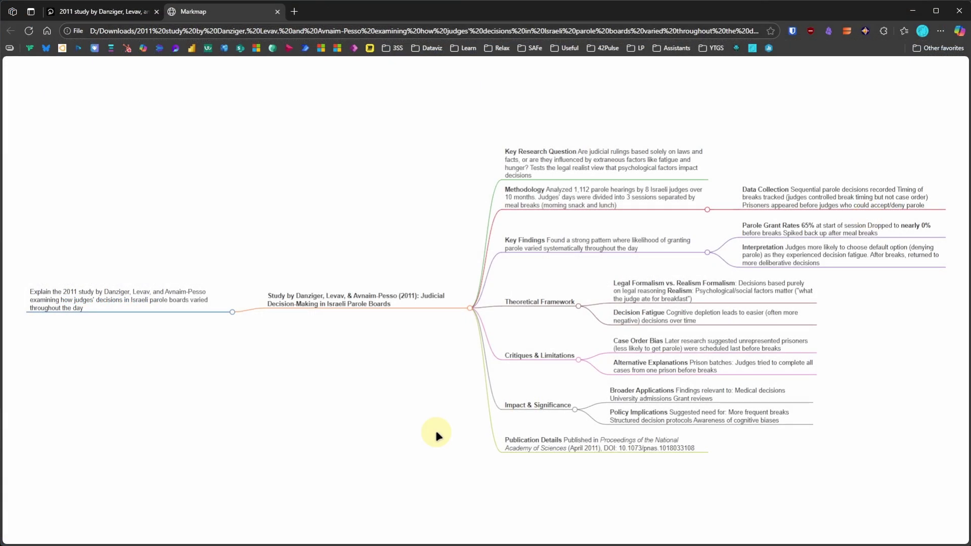
- Collapse Impact & Significance, Critiques & Limitations, Theoretical Framework and Key Findings, then collapse and re-expand the root
click(574, 409)
click(578, 386)
click(578, 357)
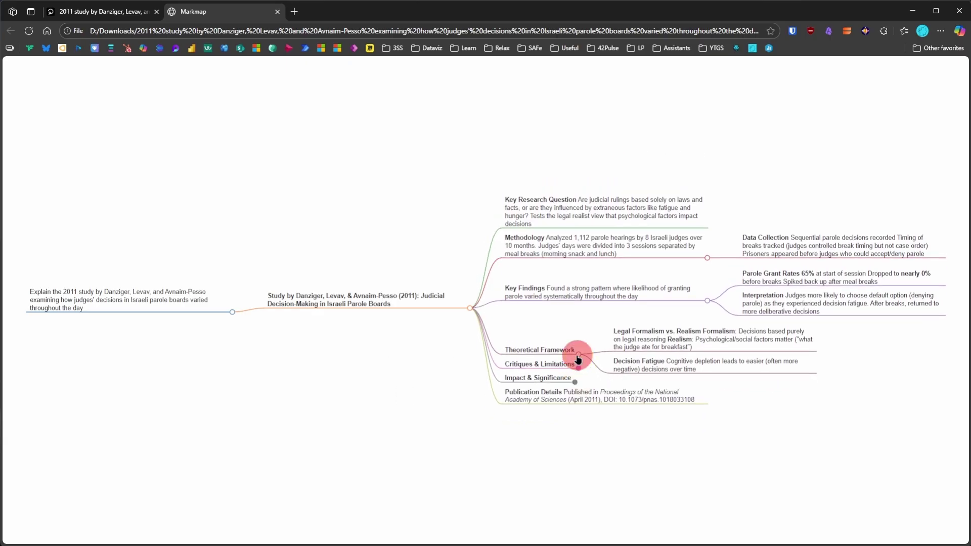
click(707, 321)
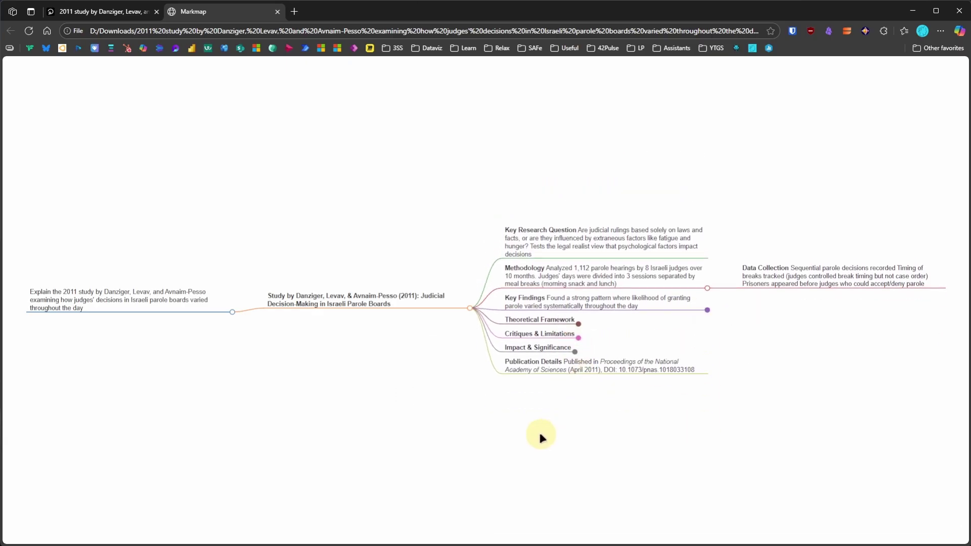
click(232, 312)
click(233, 312)
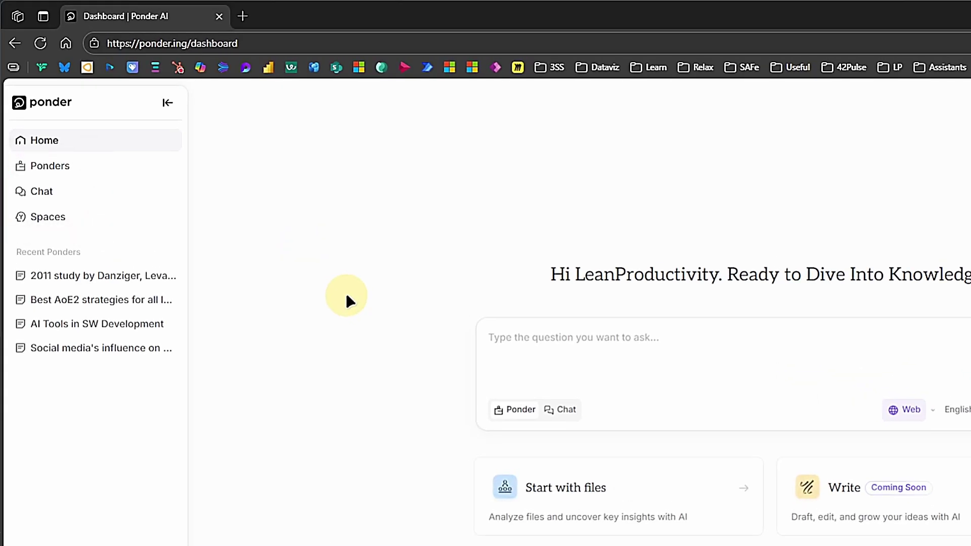
- Show all Ponders as a list, trying grid view and checking the Last Modified sort options
click(125, 172)
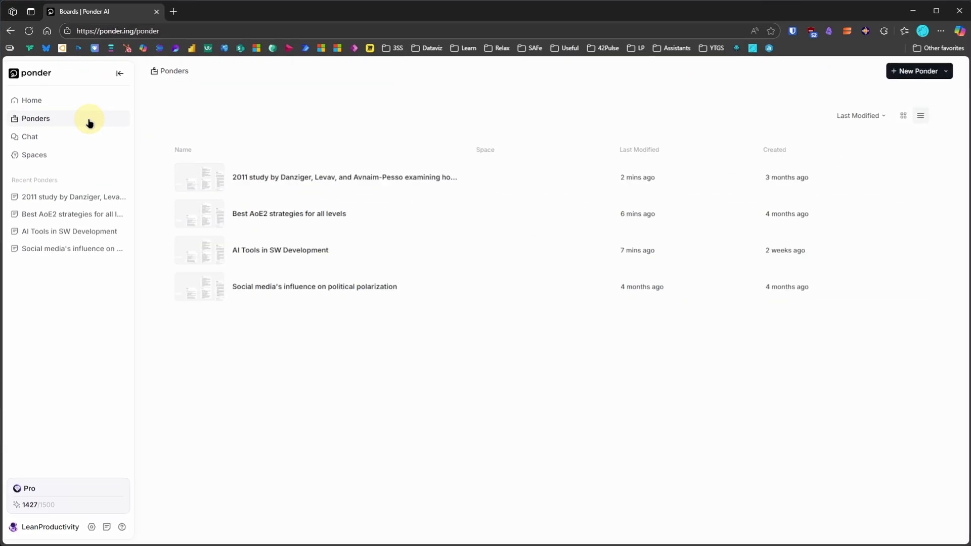
click(911, 115)
click(921, 116)
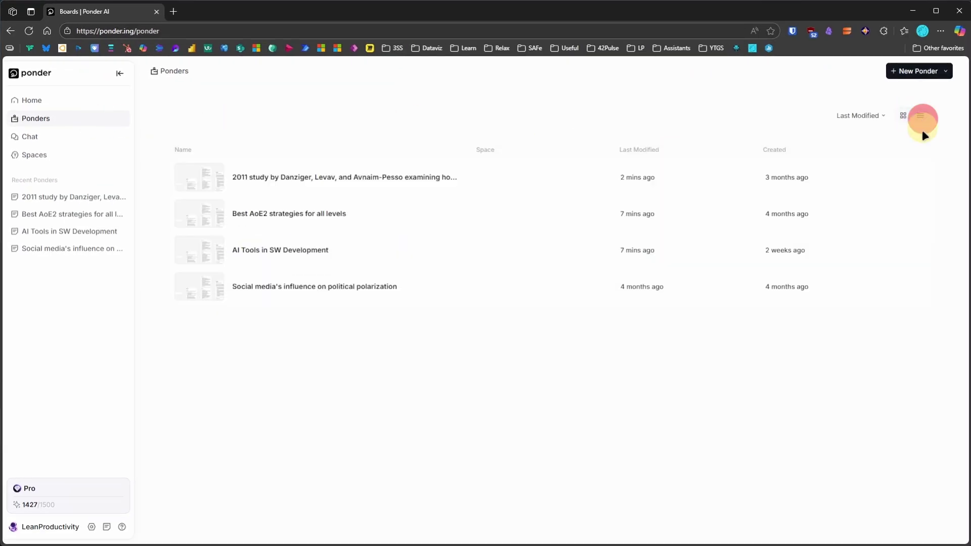
click(879, 116)
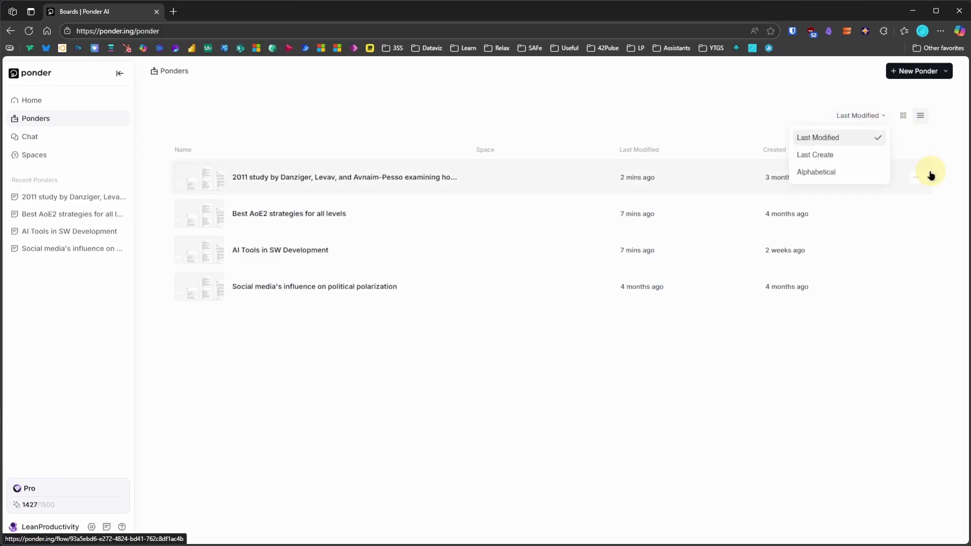
click(478, 449)
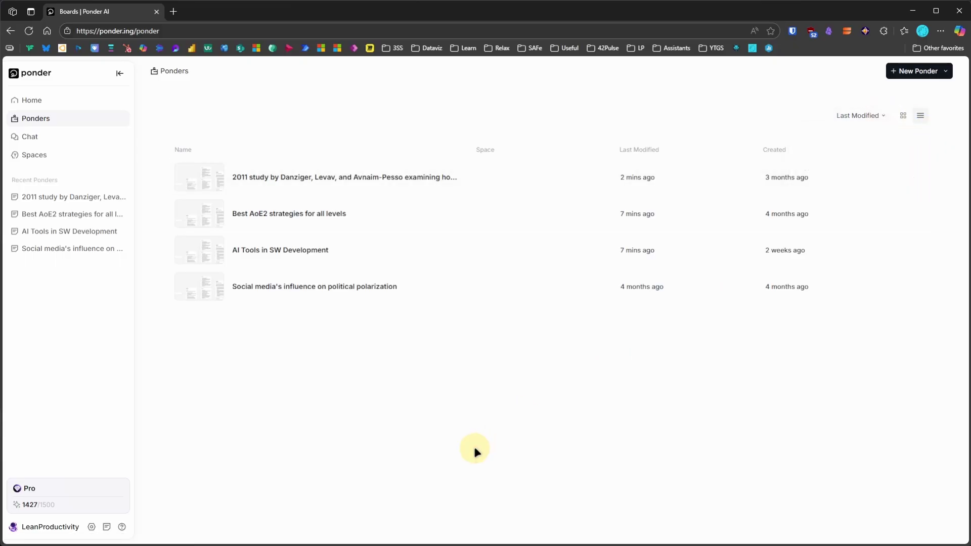
- Read through the Measuring AI ROI in Software Development chat, then expand the navigation sidebar
click(55, 141)
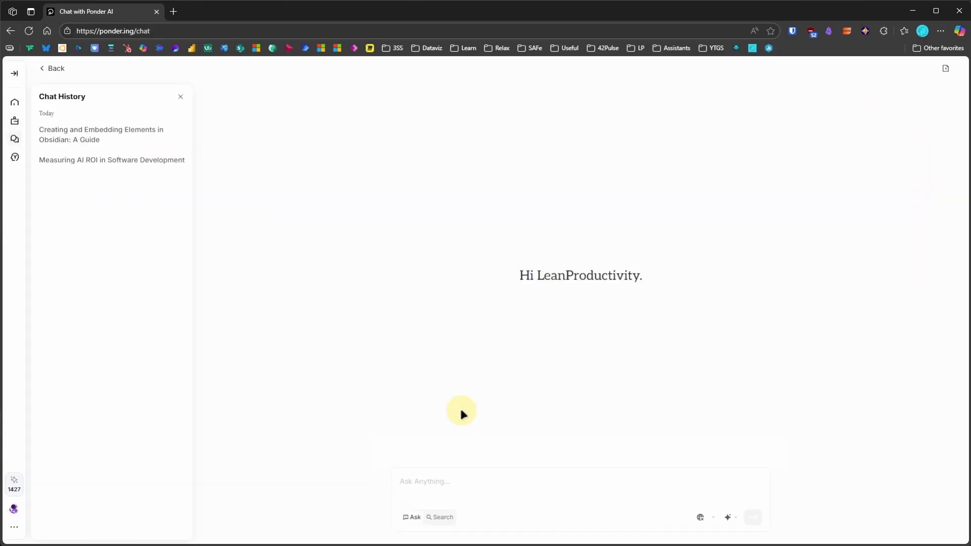
click(161, 161)
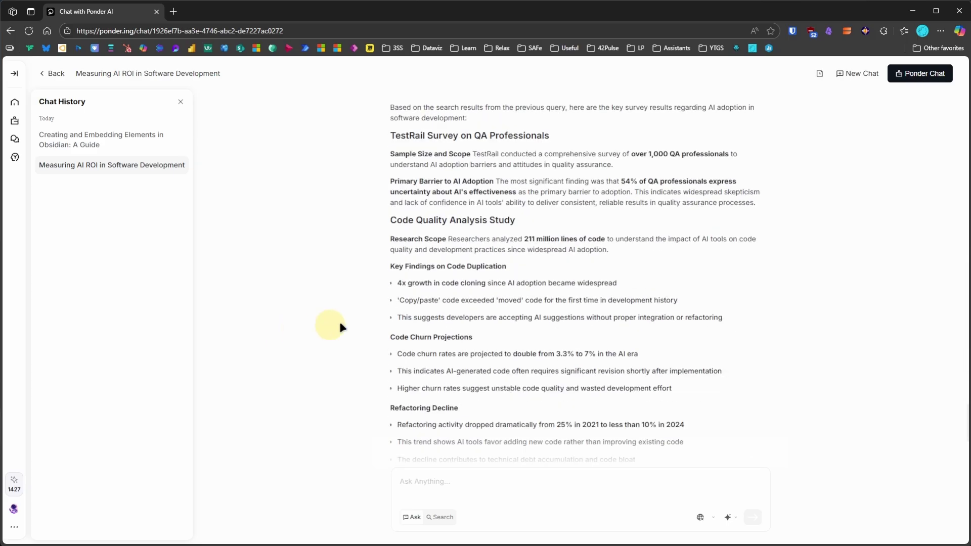
scroll(678, 293, down, 5)
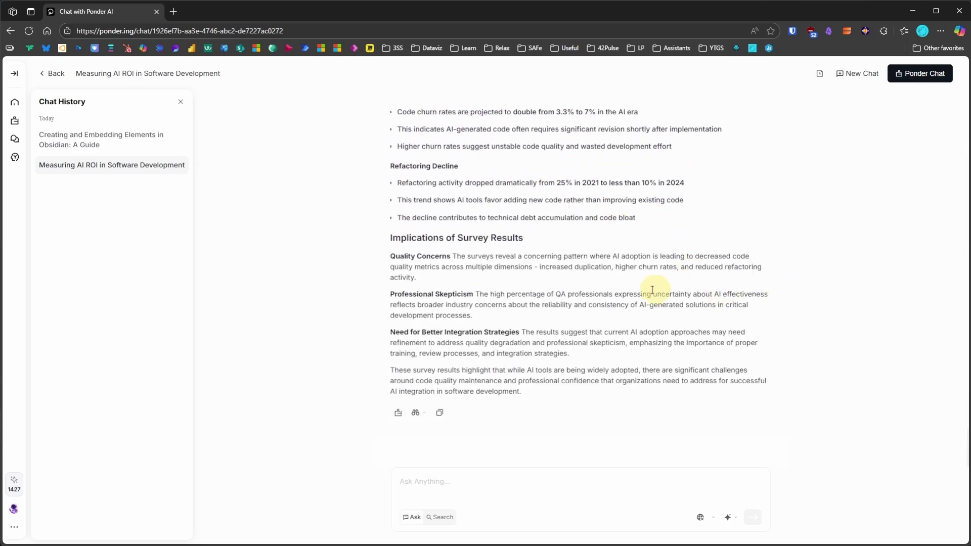
click(52, 74)
click(15, 74)
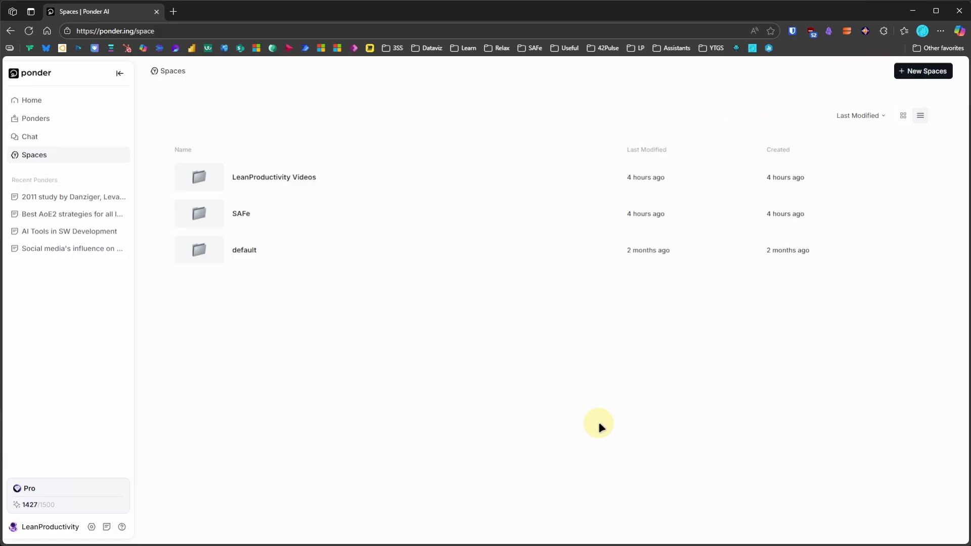
- View the Spaces as grid cards, switch back to a list, and check the sort options
click(901, 116)
click(916, 116)
click(884, 115)
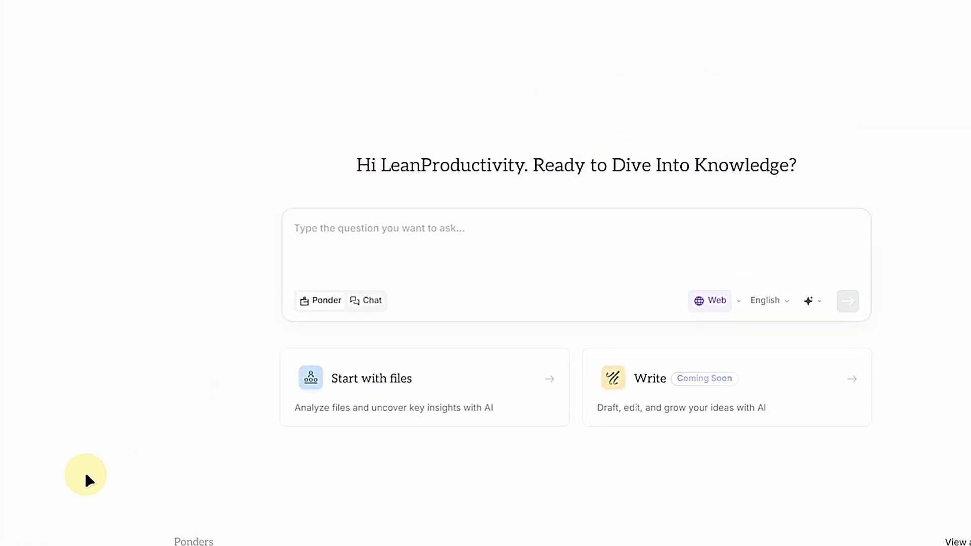
click(820, 304)
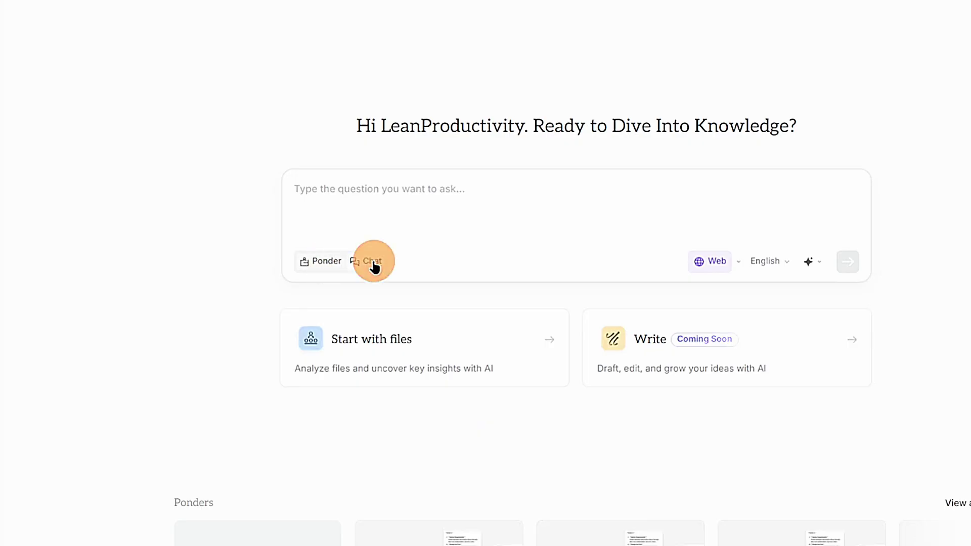
click(740, 263)
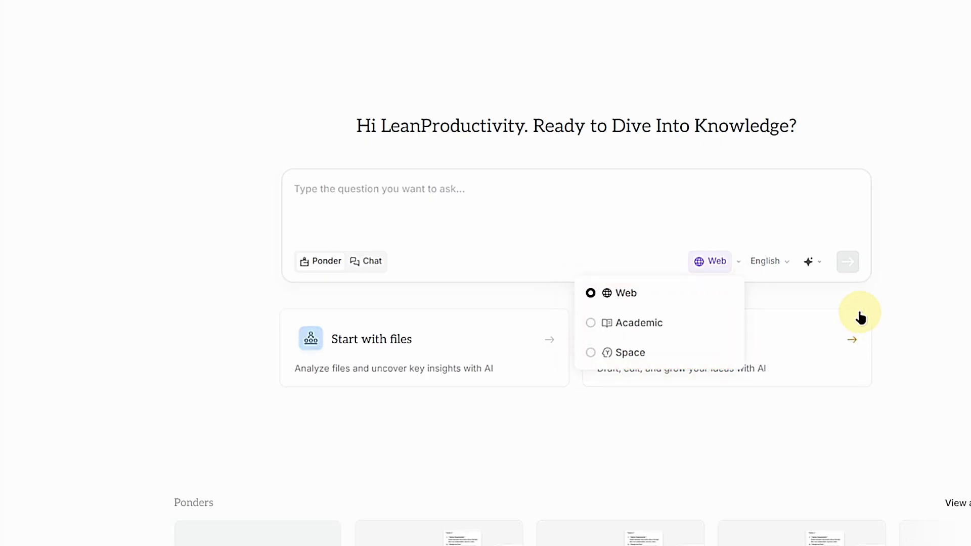
click(813, 262)
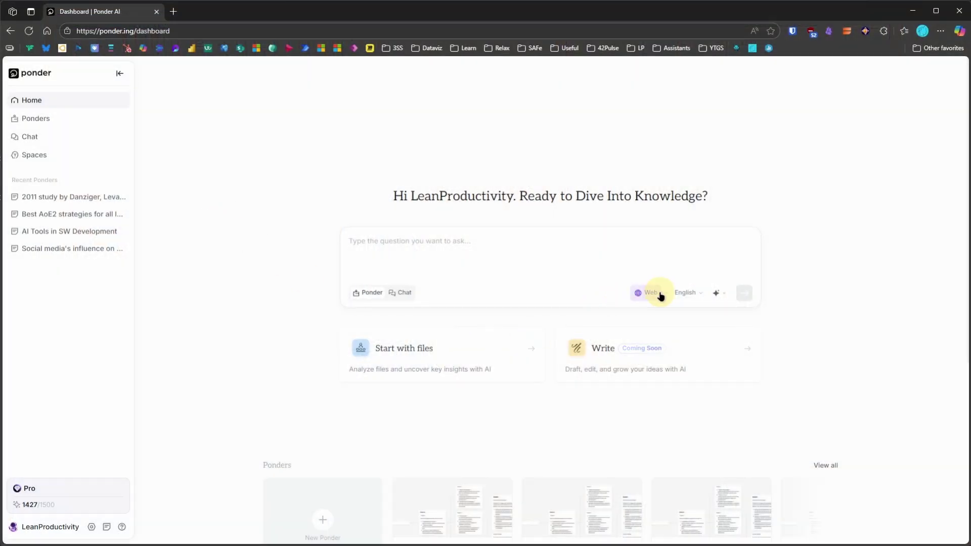
- Submit a new Ponder: 'How common is the use of various AI tools in software development nowadays?'
click(660, 294)
click(688, 248)
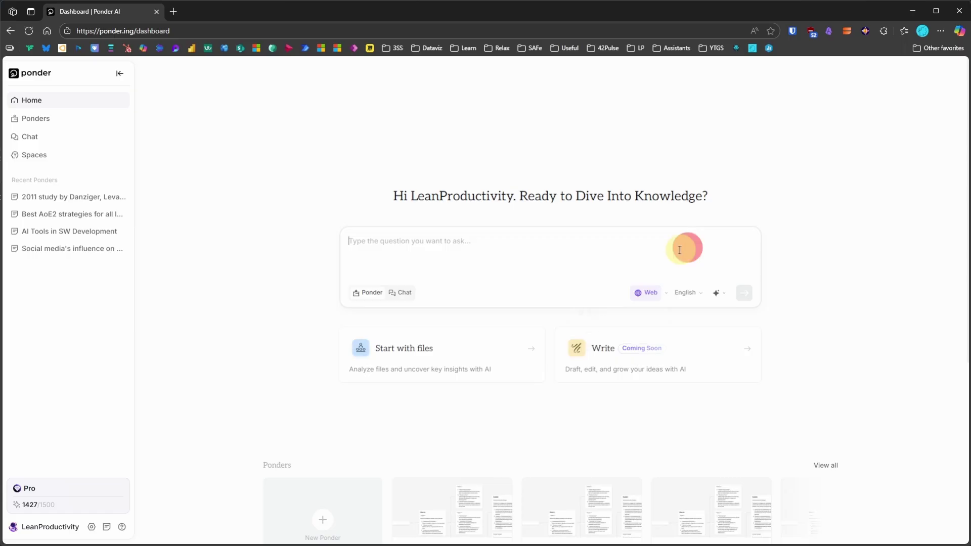
text(How common is the use of various AI tools in software development nowadays?)
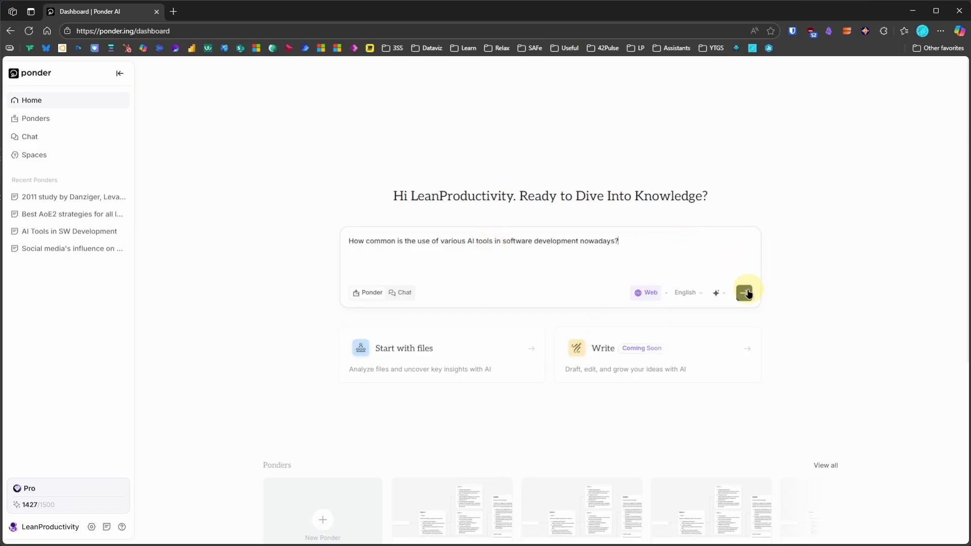
click(746, 293)
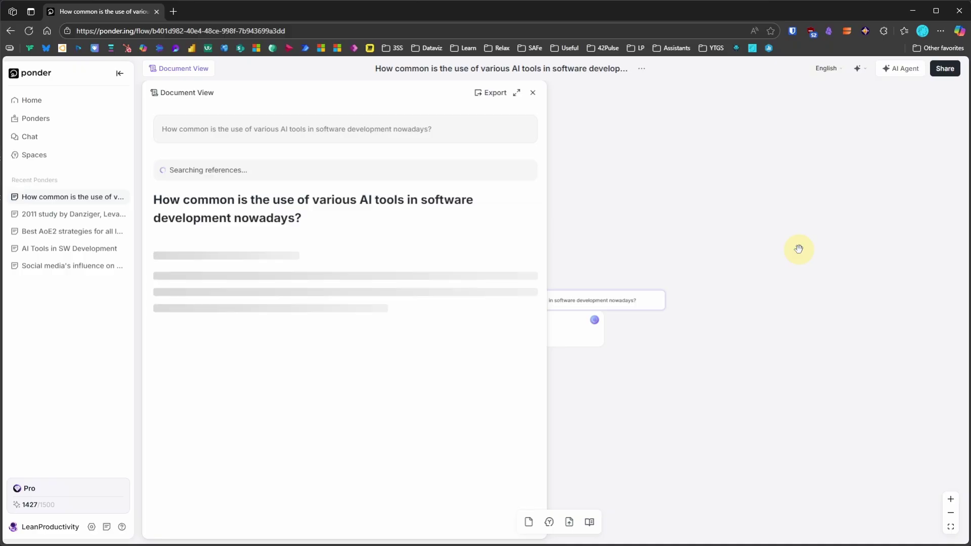
- Reveal the mind map and browse the Overall Adoption Rates card's colour, more-actions and Ask AI options
click(532, 92)
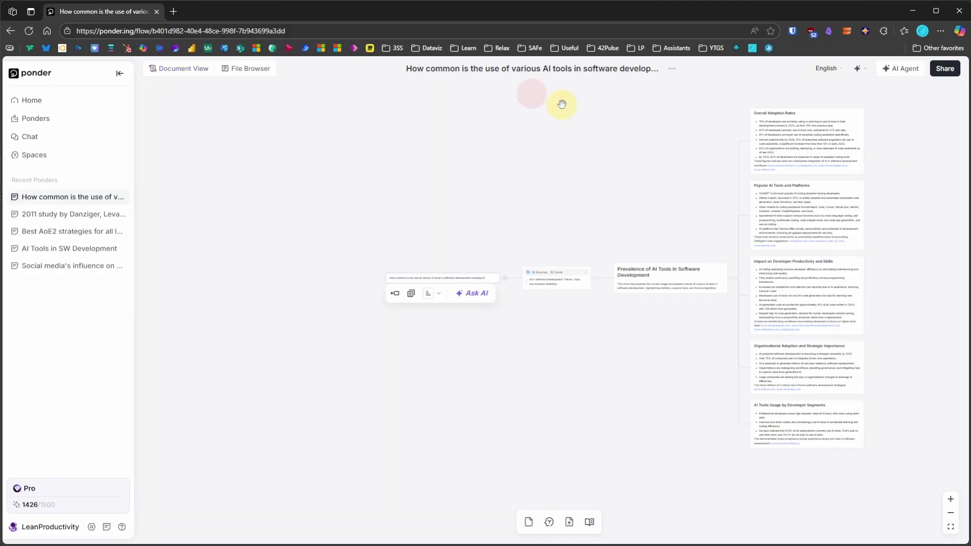
click(639, 147)
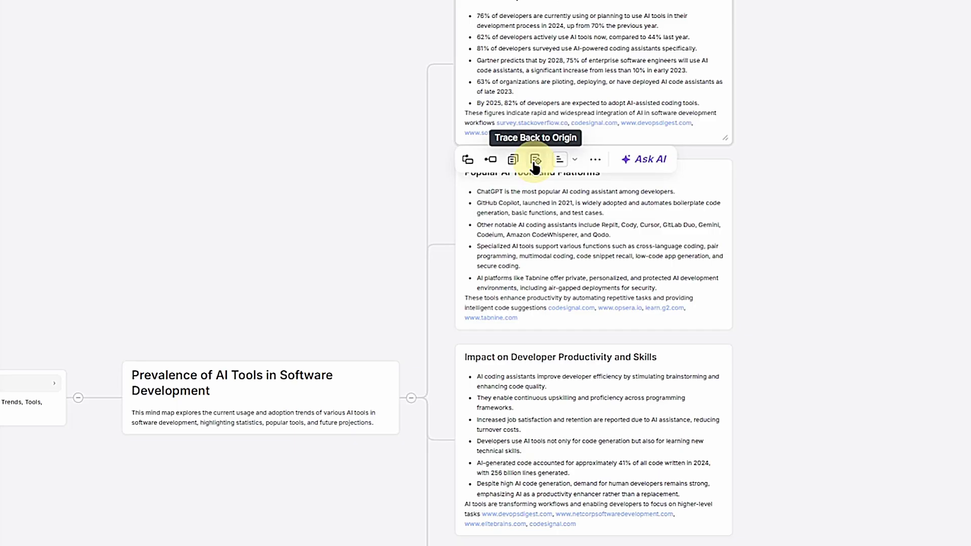
click(568, 163)
click(656, 210)
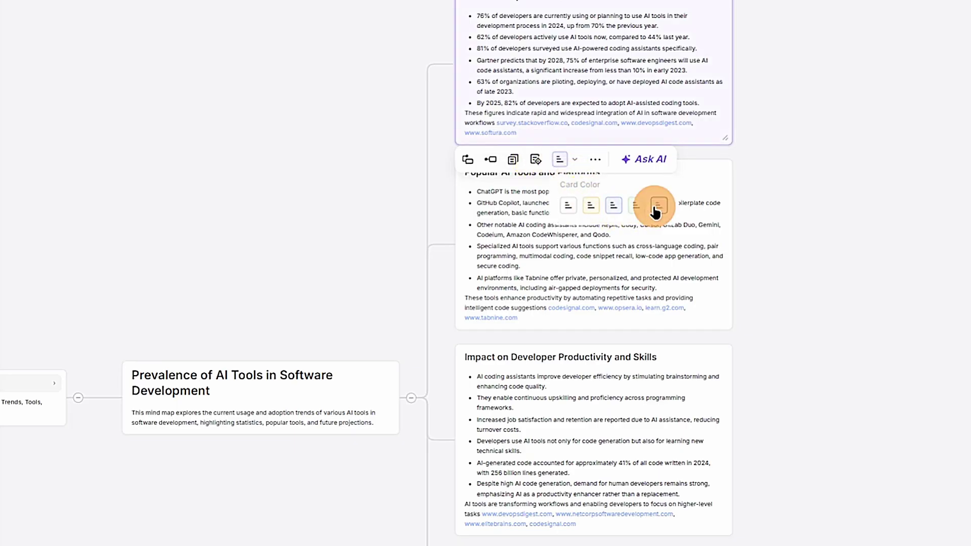
click(596, 160)
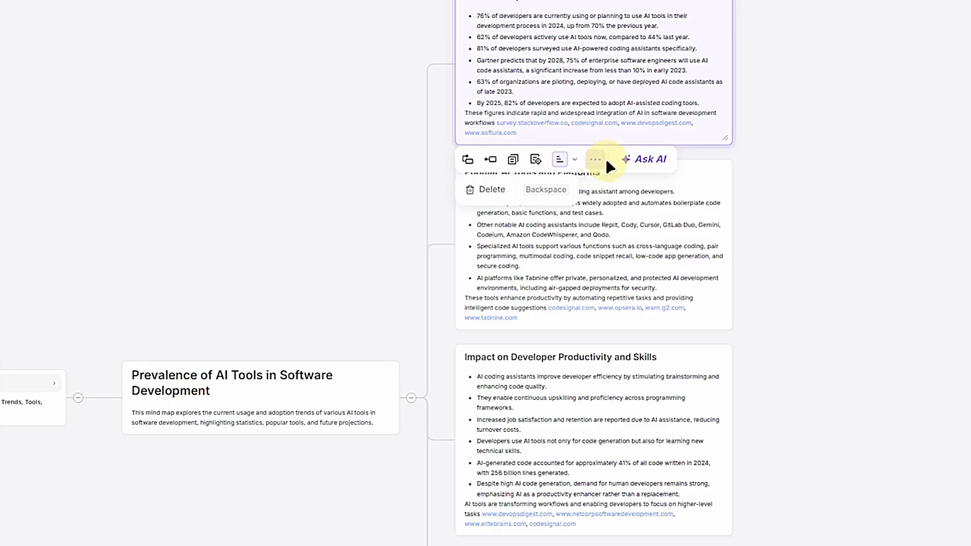
click(603, 222)
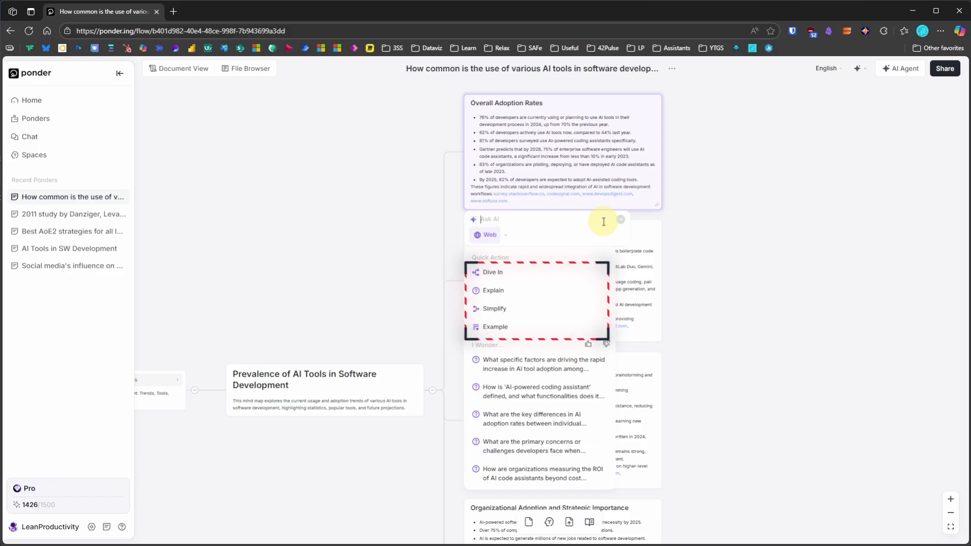
- Have AI simplify the Overall Adoption Rates card and explain uncommon concepts, then view the new cards
click(545, 308)
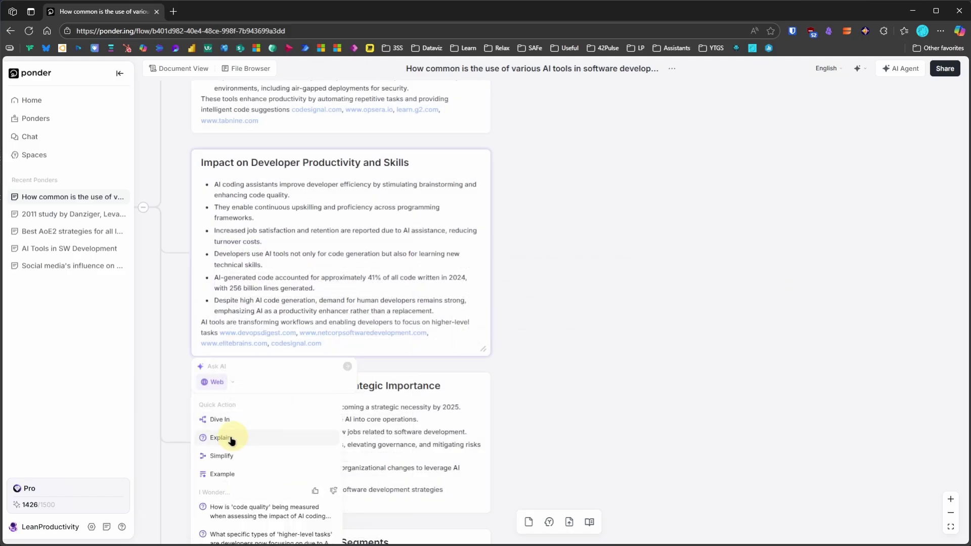
click(270, 433)
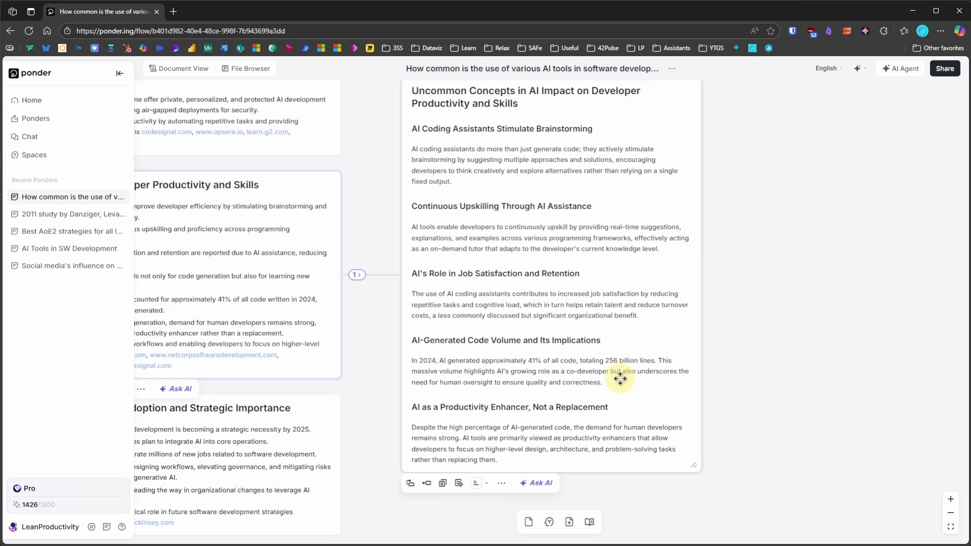
drag(847, 339, 743, 338)
scroll(784, 268, down, 2)
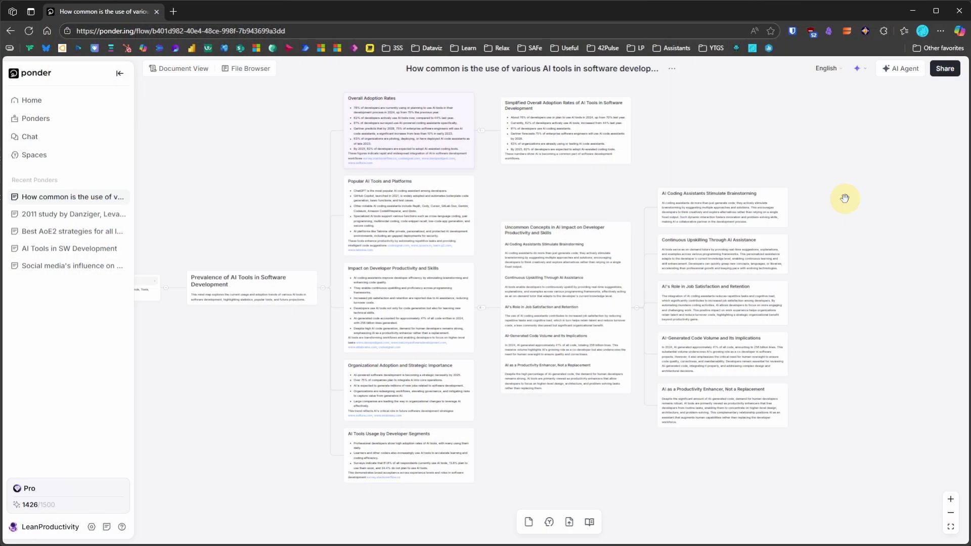
- Delete the AI Coding Assistants Stimulate Brainstorming card and reposition cards on the map
click(743, 213)
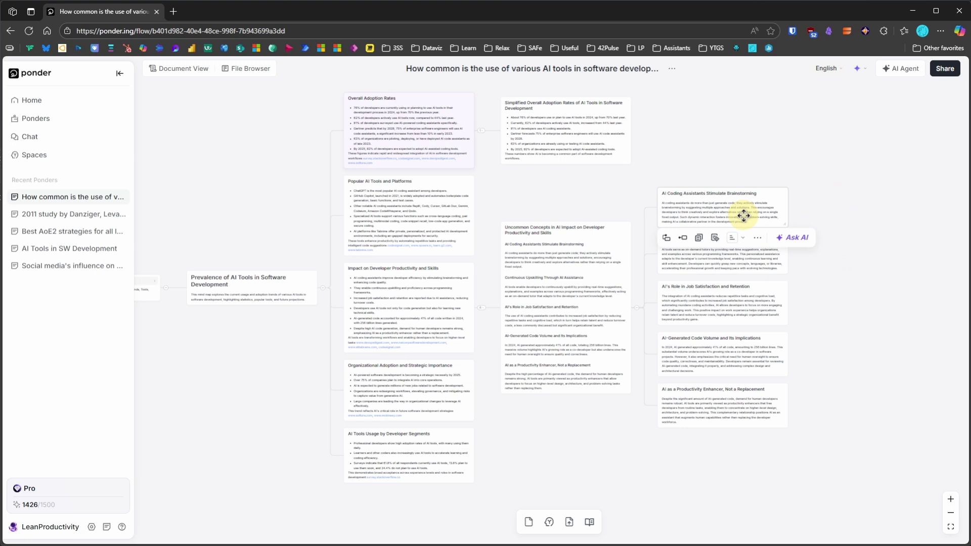
key(Delete)
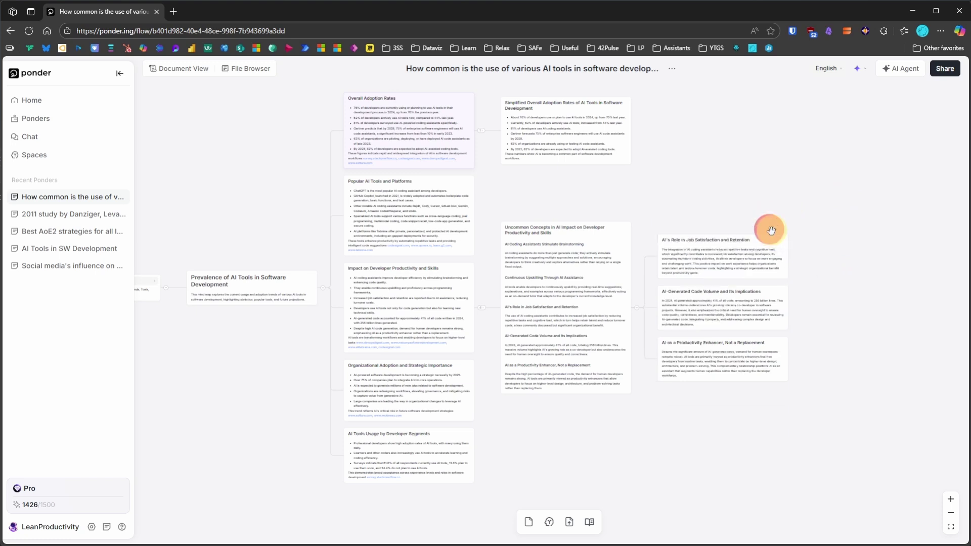
drag(771, 230, 759, 301)
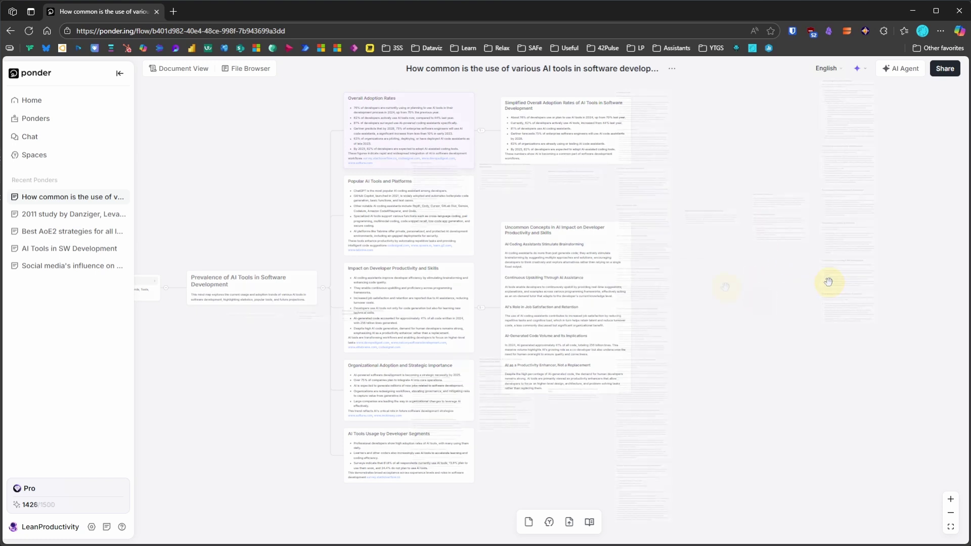
mouse_move(709, 214)
mouse_down()
mouse_move(356, 346)
mouse_move(377, 323)
mouse_up()
- Pan and zoom around the research map, then fit the whole map on screen
scroll(414, 373, up, 3)
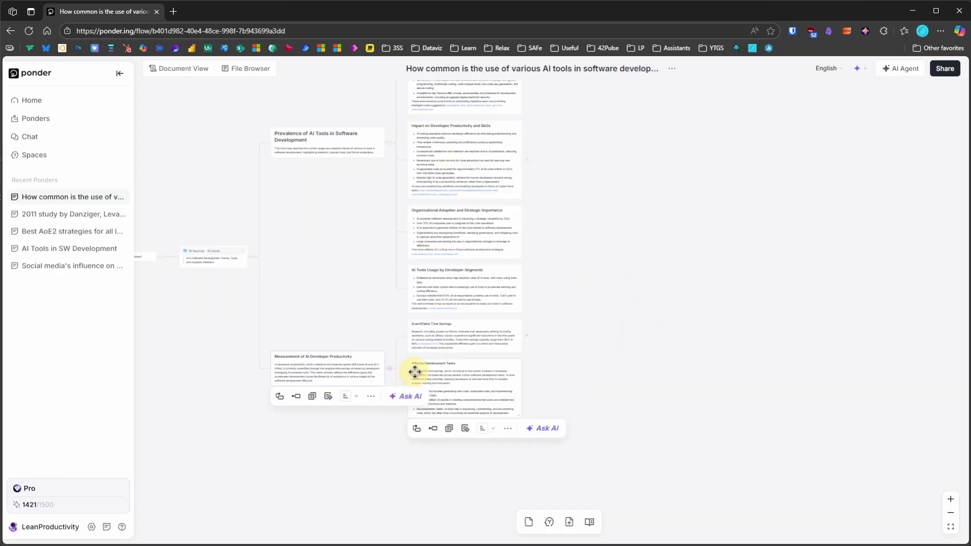
scroll(440, 353, up, 3)
scroll(708, 289, down, 3)
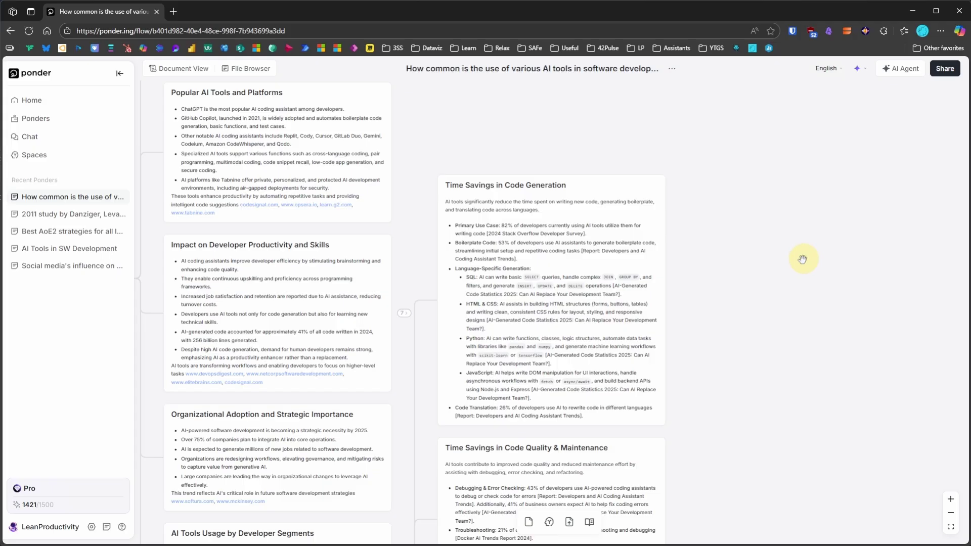
scroll(789, 283, down, 3)
scroll(800, 285, down, 2)
drag(799, 285, 818, 132)
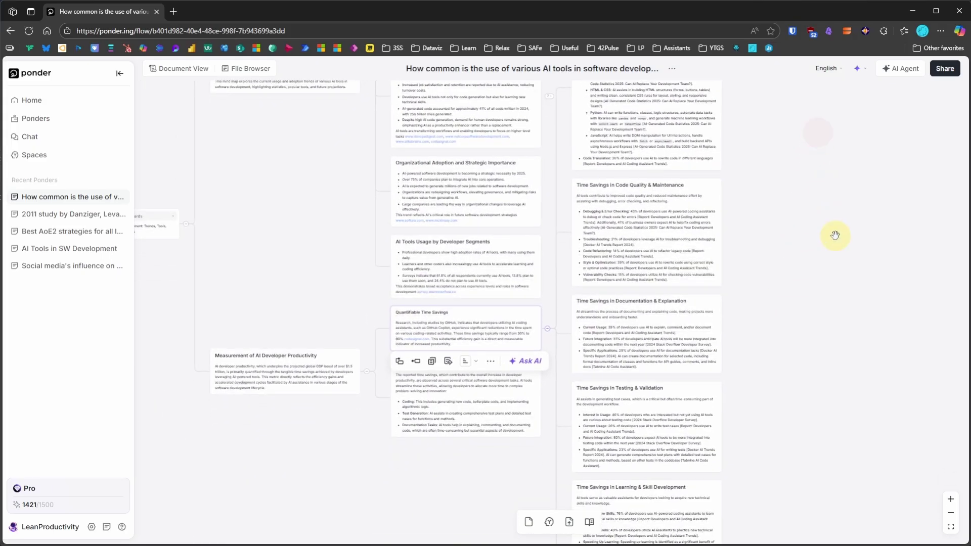
click(951, 528)
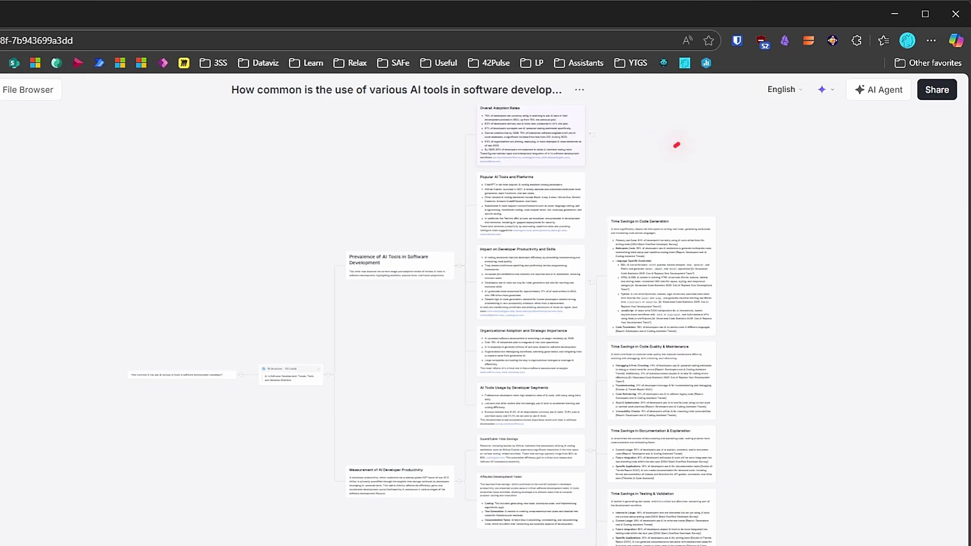
- Open the AI Agent panel and switch it from agent actions to Ask mode
click(864, 102)
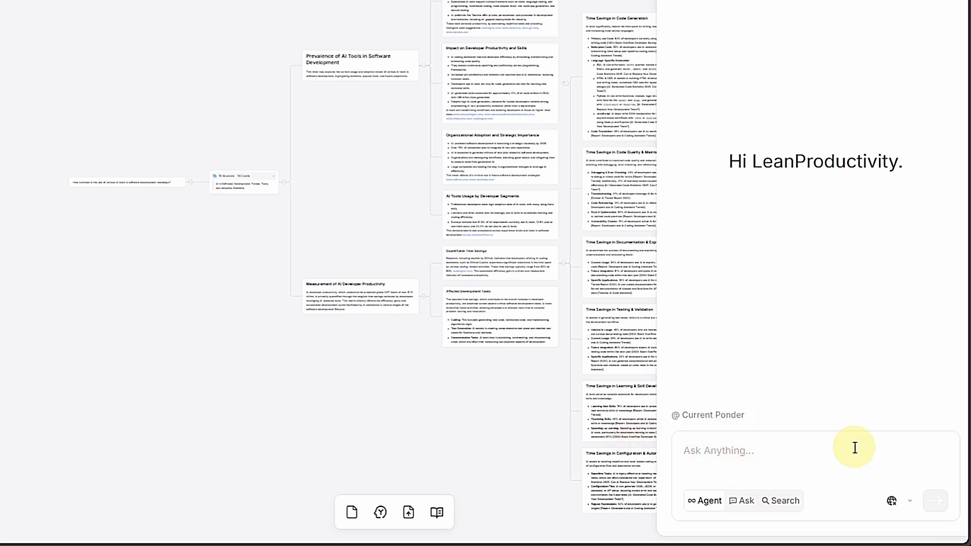
click(368, 299)
click(385, 398)
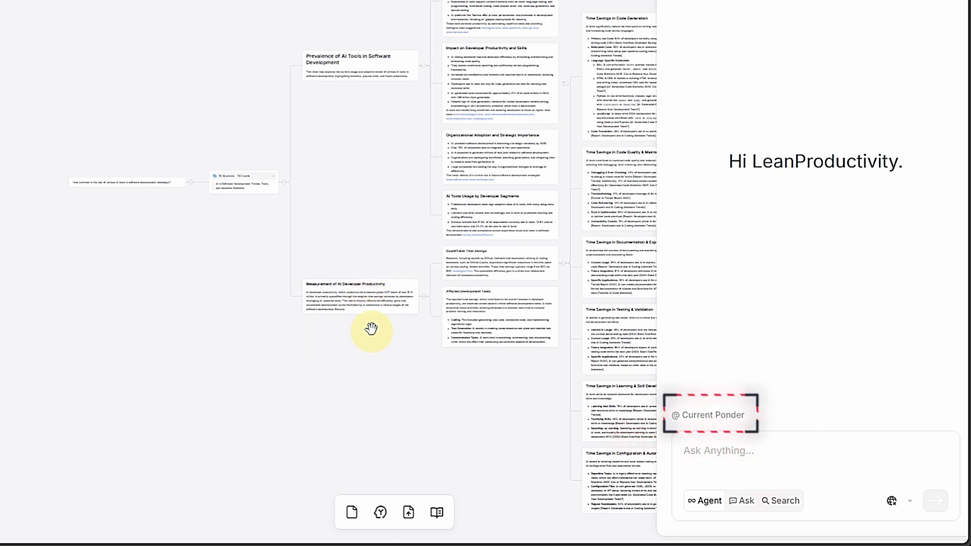
click(372, 299)
click(392, 395)
click(743, 454)
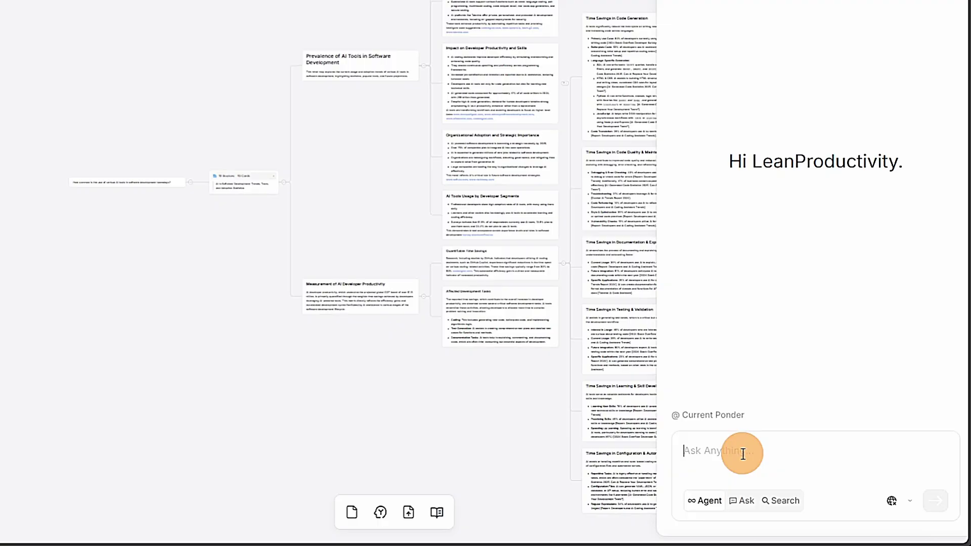
click(742, 501)
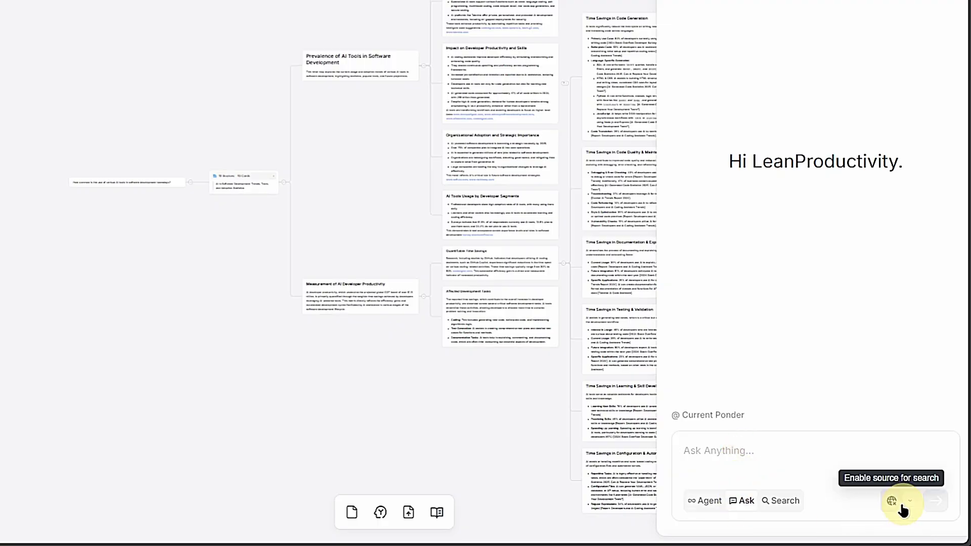
- Ask the agent 'What are the main challenges when introduction AI for software development?'
click(864, 461)
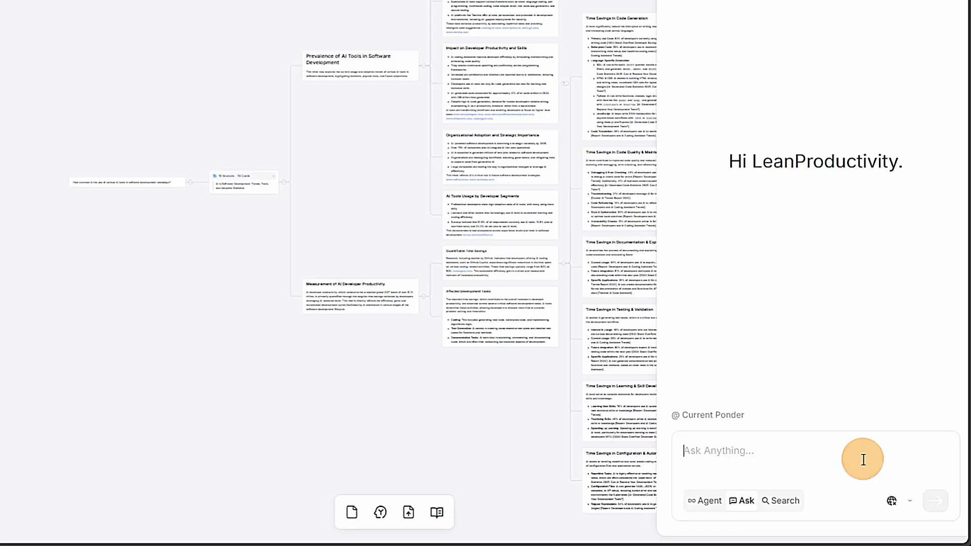
text(What are the main challenges when introduction AI for software development?)
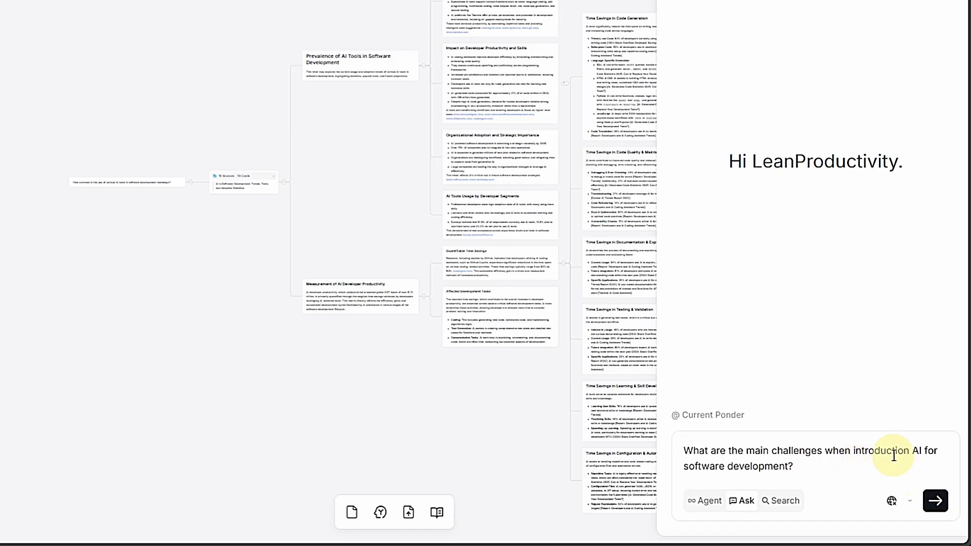
click(934, 503)
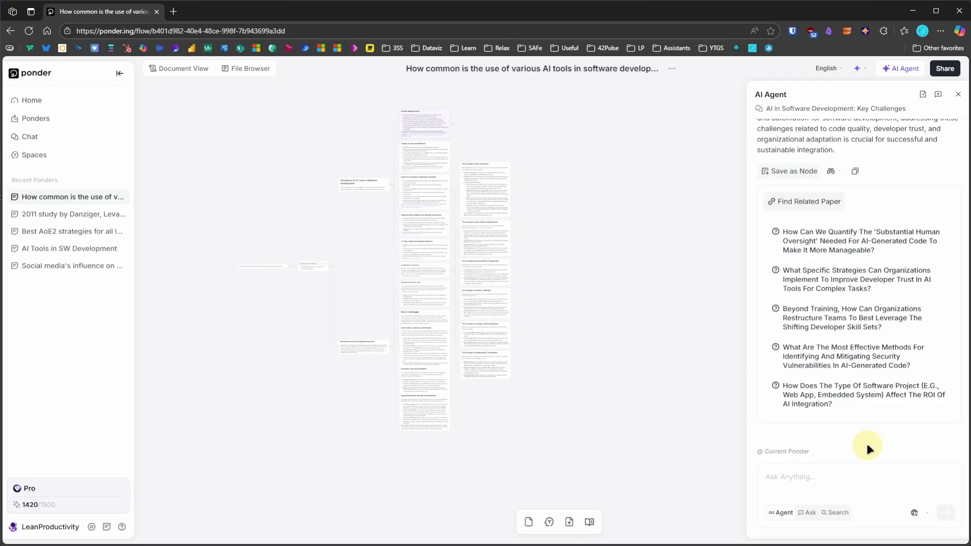
- Ask the AI agent to highlight all cards about ROI calculation for AI tools
text(Highlight all cards related to ROI calculation for the use of AI tools.)
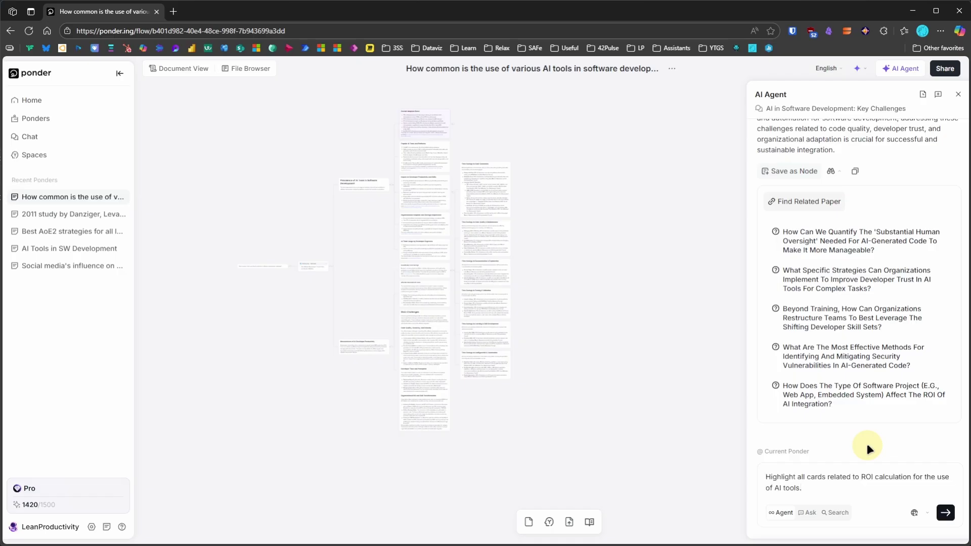
click(947, 517)
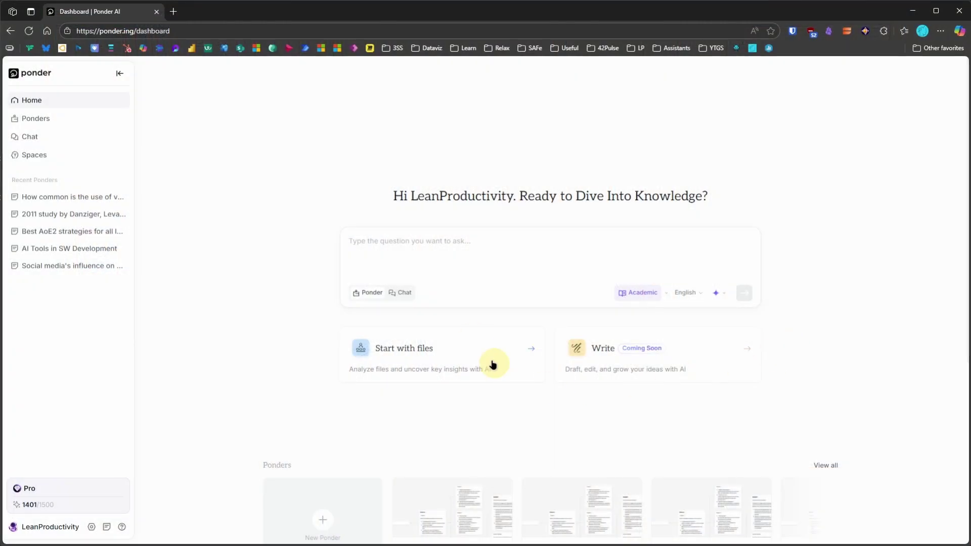
- Choose Ponder mode with Academic sources and Gemini 2.5 Flash, then type the Israeli parole-board judges question
click(309, 265)
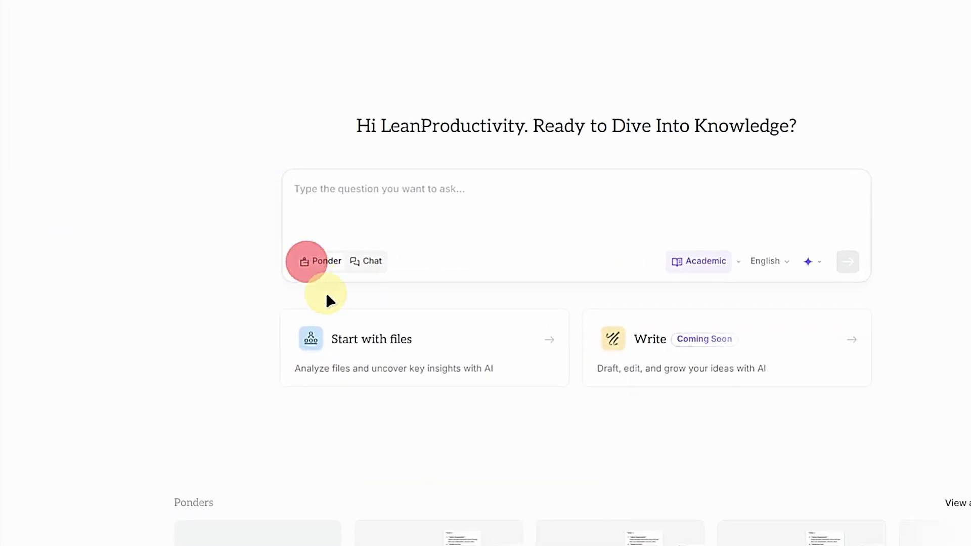
click(737, 263)
click(685, 323)
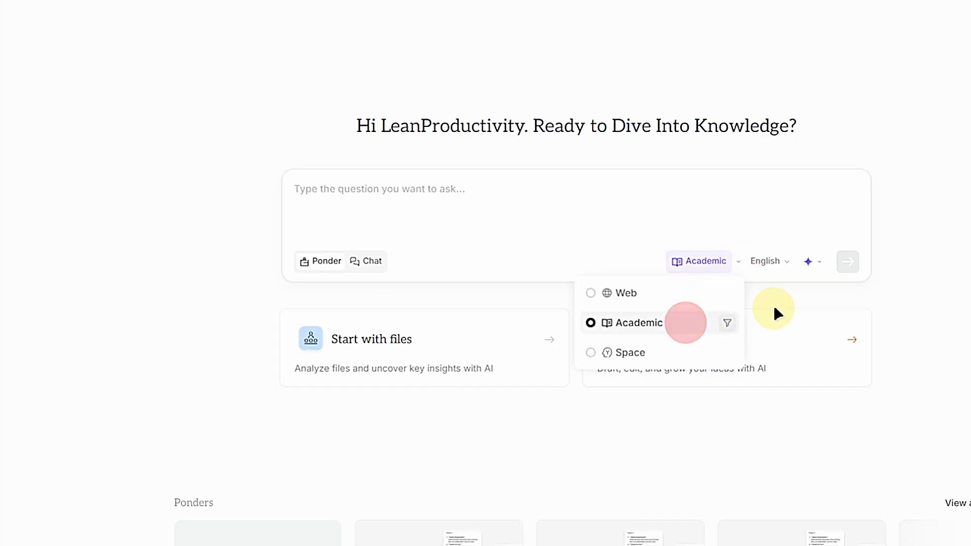
click(817, 268)
click(901, 359)
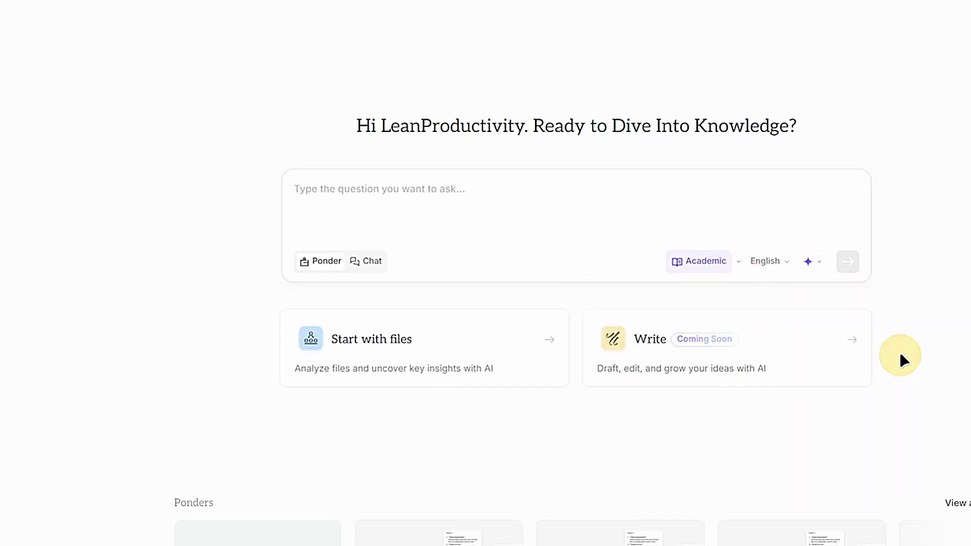
click(656, 194)
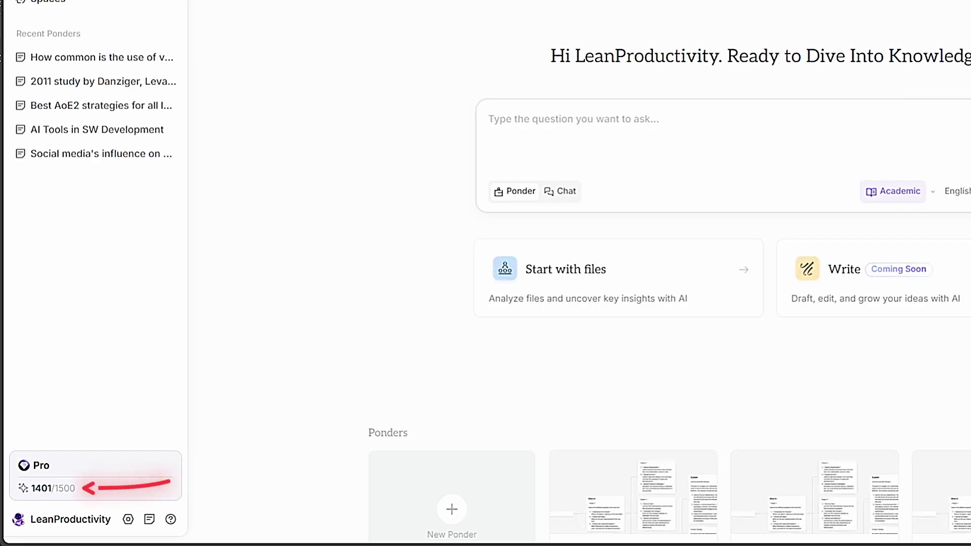
text(Explain the study examining how judges' decisions in Israeli parole boards varied throughout the day.)
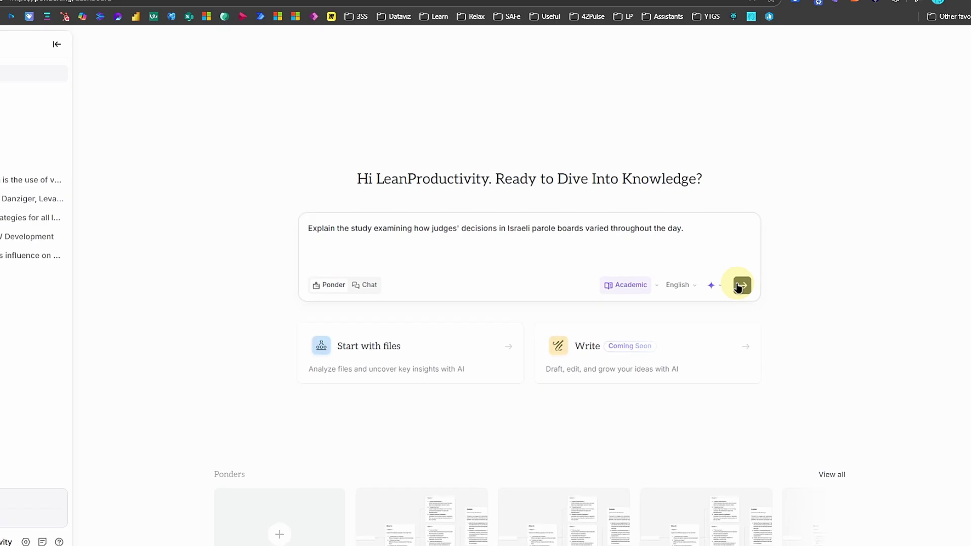
- Submit the parole-board question, expand the conclusion node and pan across the resulting map
click(732, 264)
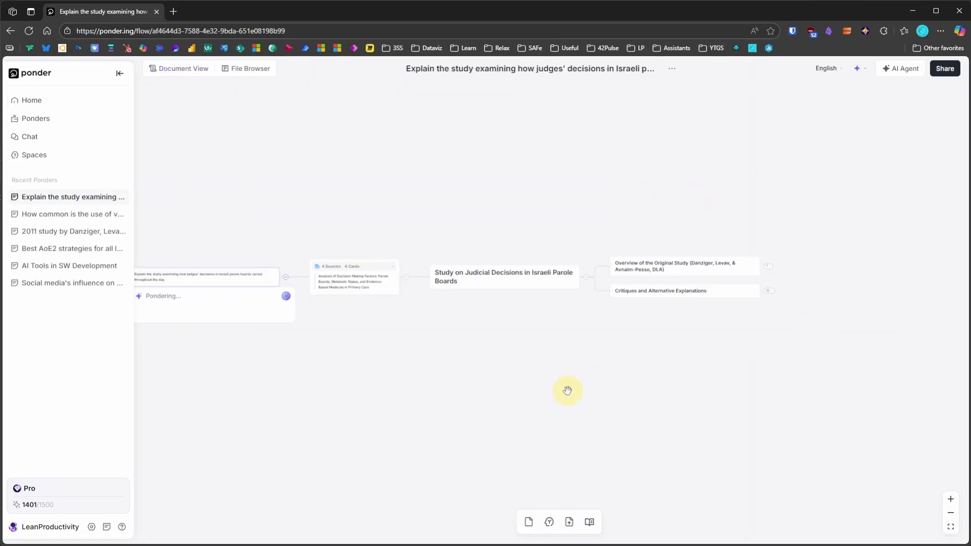
click(661, 302)
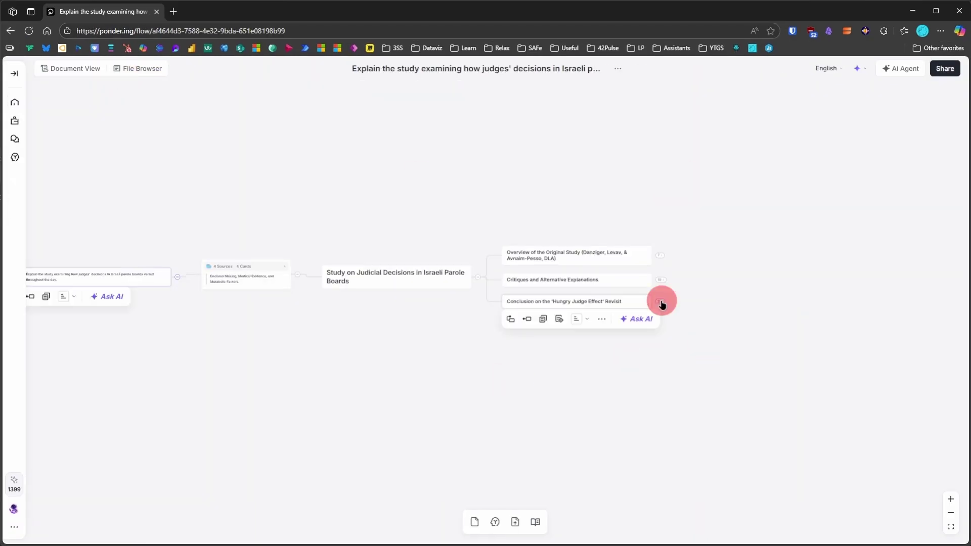
scroll(503, 131, up, 5)
mouse_move(559, 156)
mouse_down()
mouse_move(785, 306)
mouse_move(802, 169)
mouse_up()
scroll(803, 168, down, 3)
drag(859, 490, 754, 298)
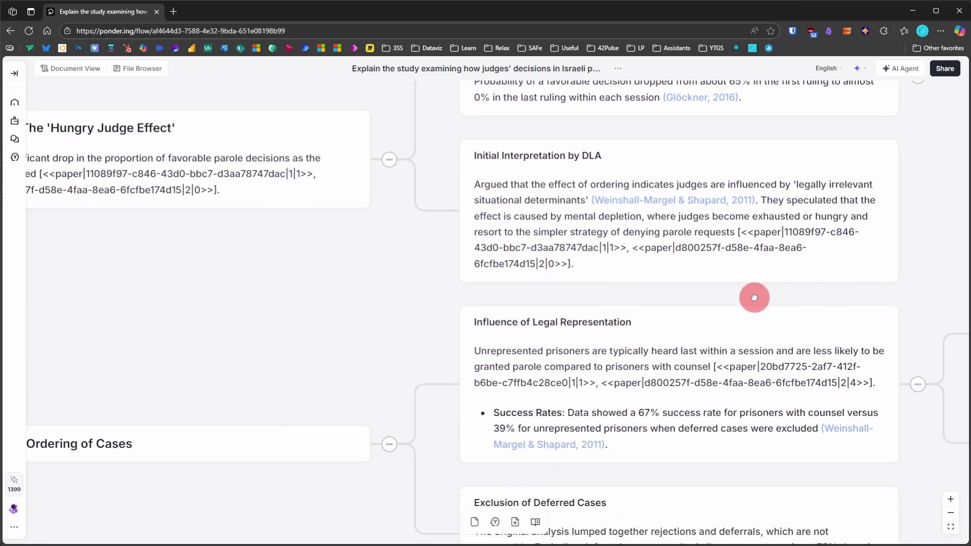
- Open the cited Glöckner 2016 paper beside the map and scroll through it
click(718, 97)
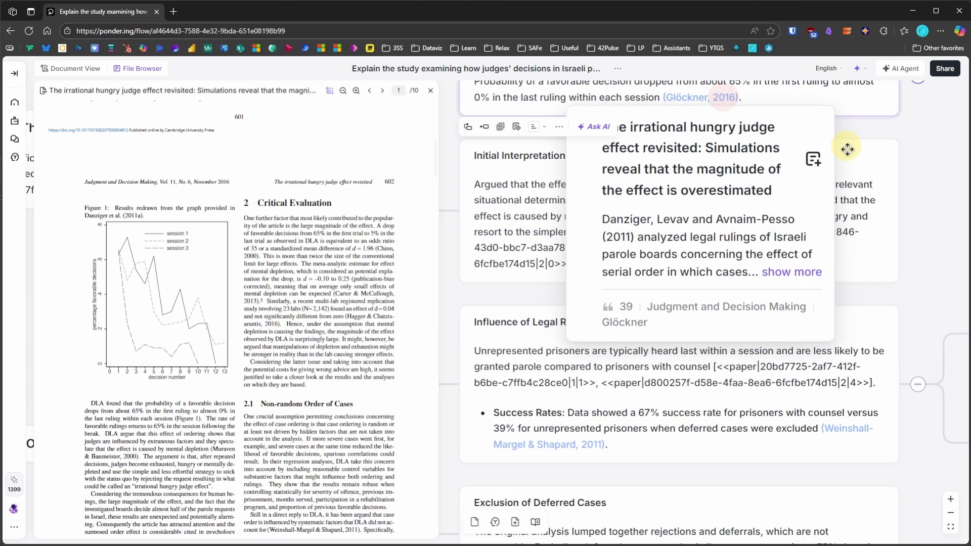
scroll(410, 351, down, 5)
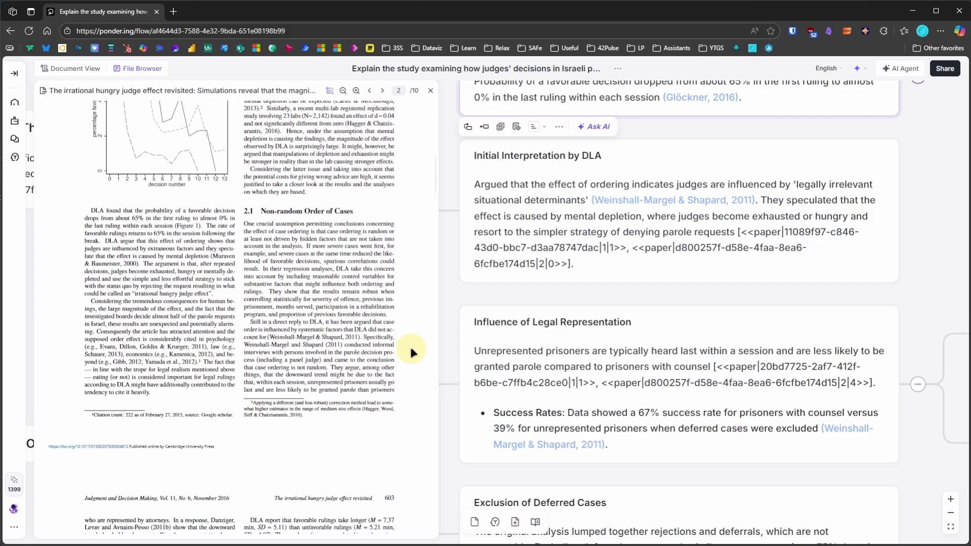
scroll(411, 351, down, 3)
scroll(410, 351, down, 3)
scroll(411, 350, down, 3)
scroll(411, 351, down, 1)
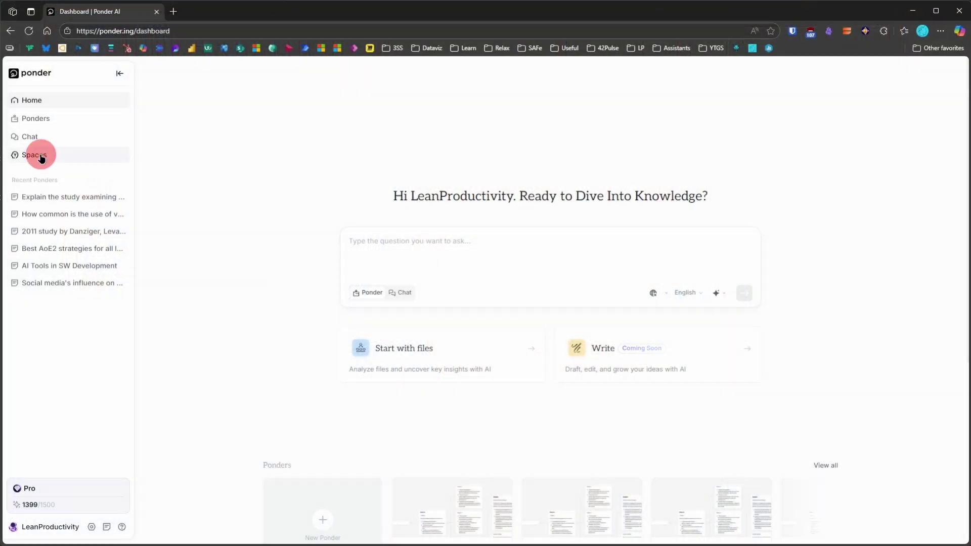
- Create a new space named Obsidian and open it
click(74, 155)
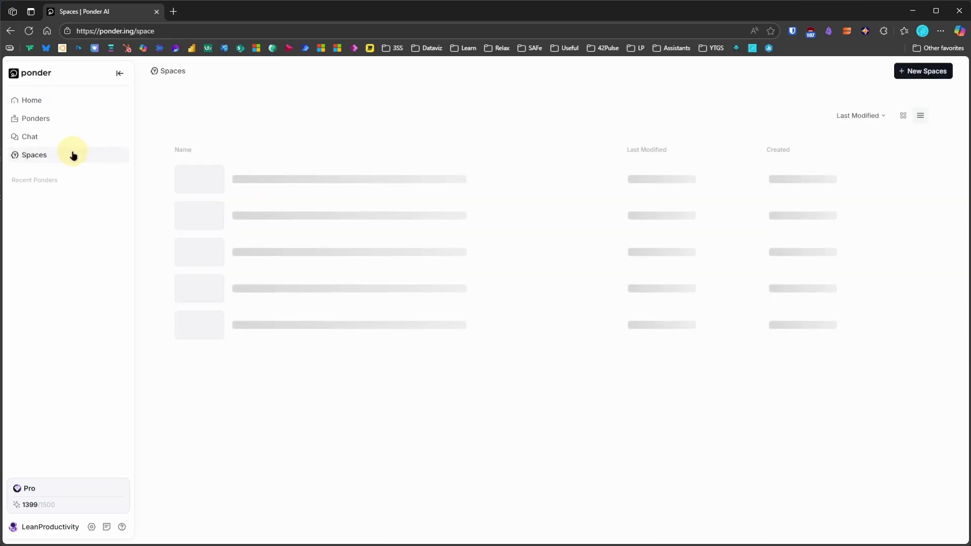
click(914, 71)
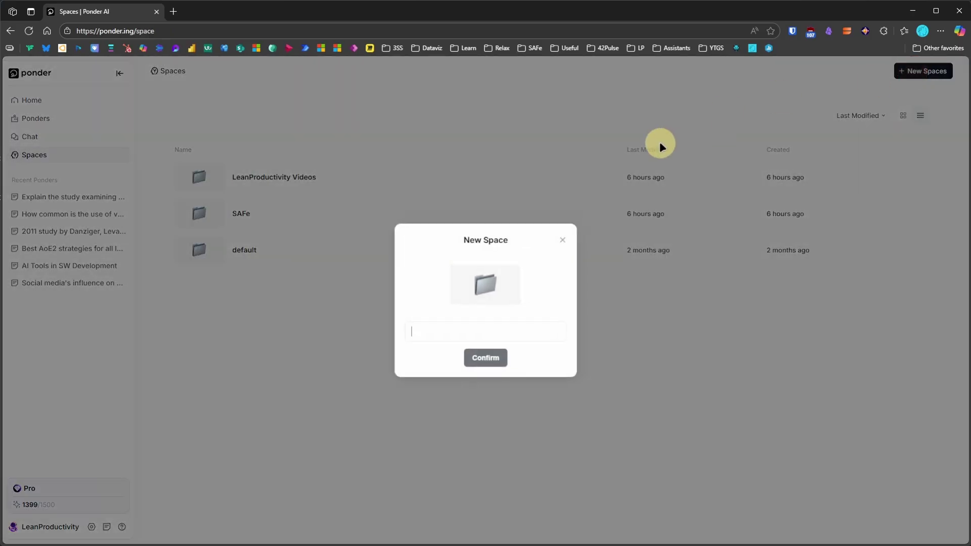
text(Obsidian)
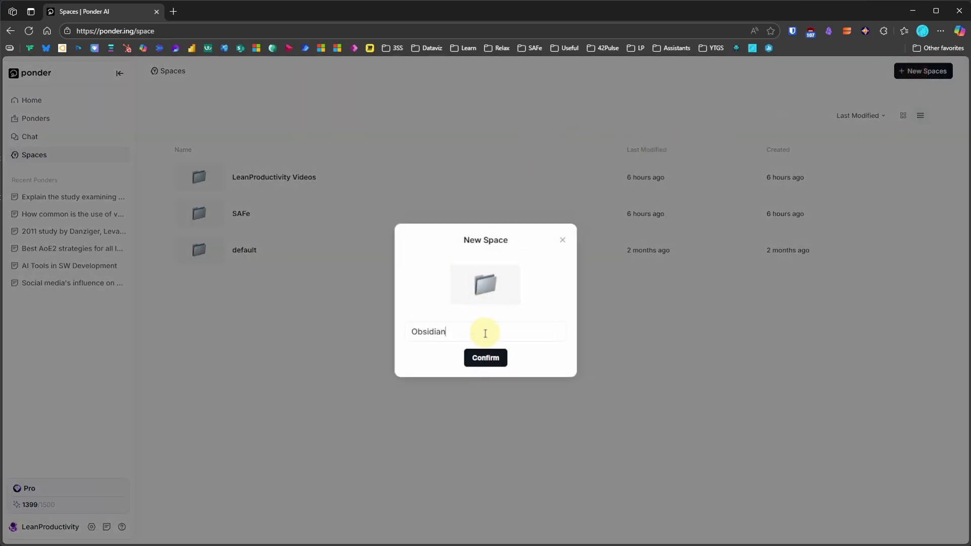
click(485, 358)
click(248, 177)
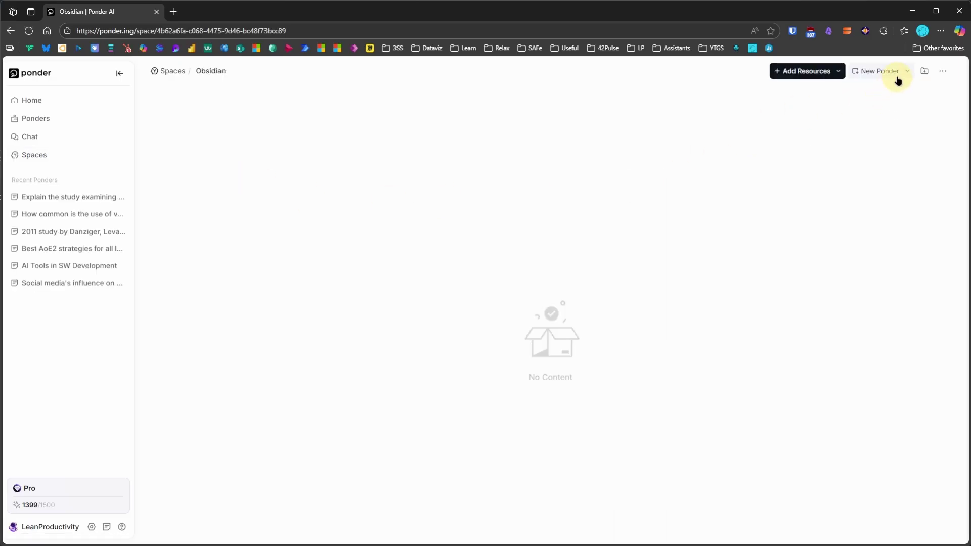
- Add three folders named Files, Links and Videos to the Obsidian space
click(925, 71)
text(File)
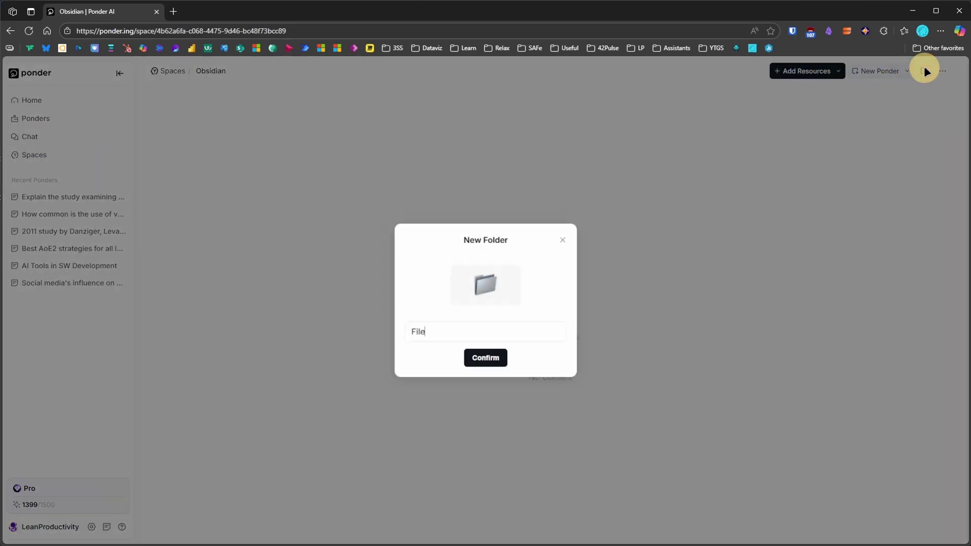
text(s)
key(Return)
click(928, 71)
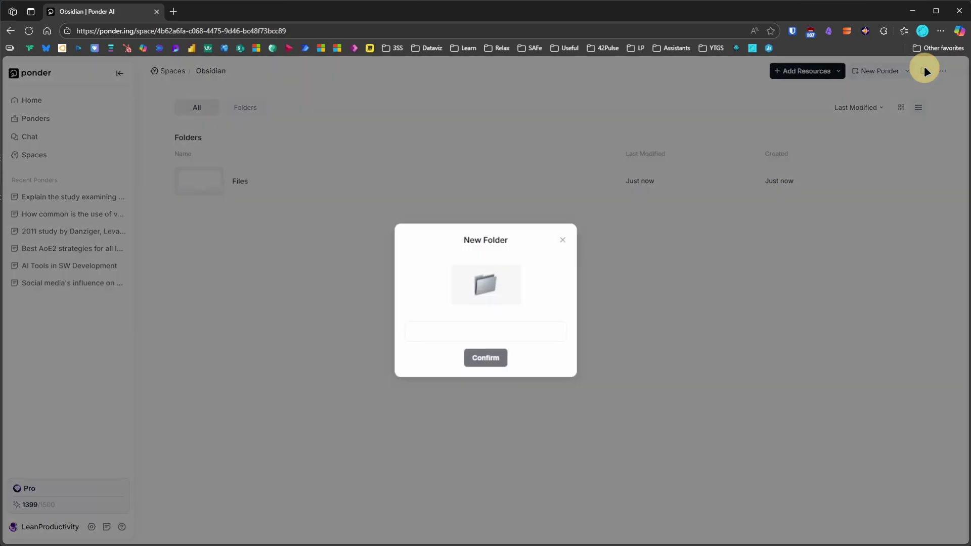
text(nks)
key(Return)
click(927, 71)
key(Return)
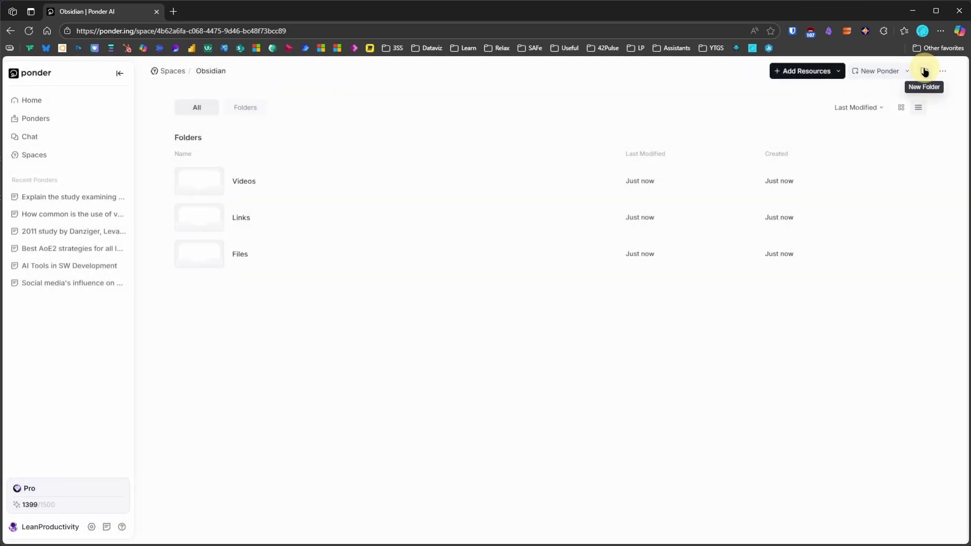
- Upload all the CSS Markdown notes into the Files folder
click(240, 254)
click(811, 71)
click(813, 93)
click(587, 330)
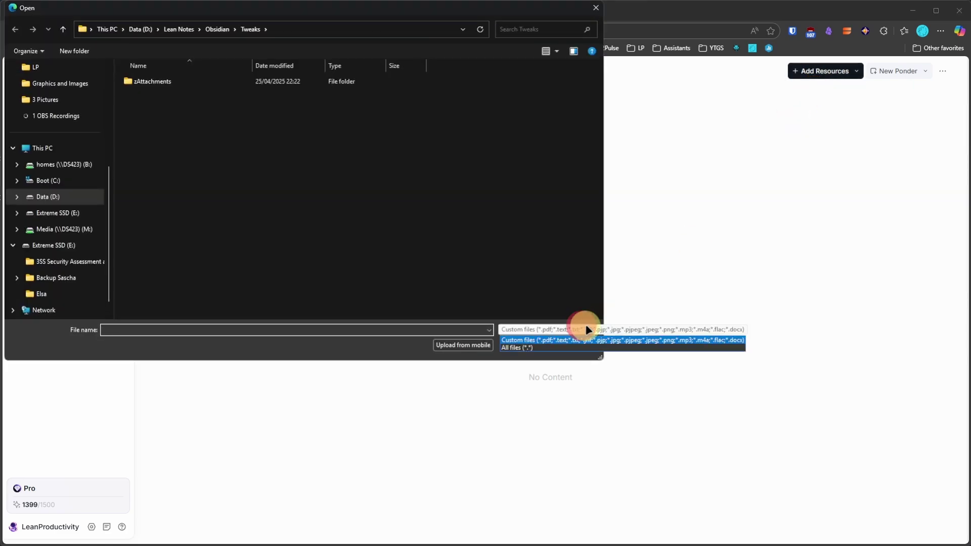
click(517, 348)
click(192, 95)
shift+click(324, 311)
click(521, 345)
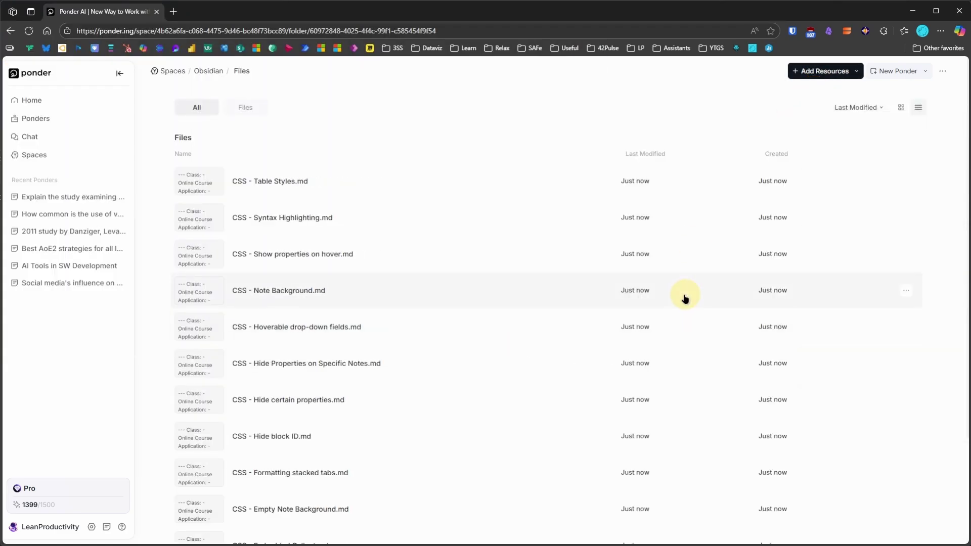
- Paste and add four web links to the Links folder
click(208, 71)
click(206, 216)
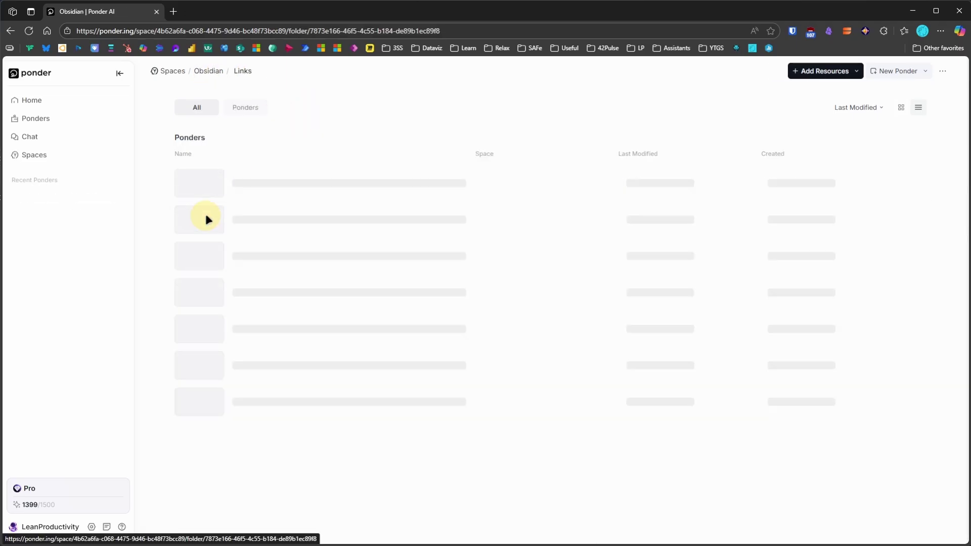
click(808, 76)
click(798, 126)
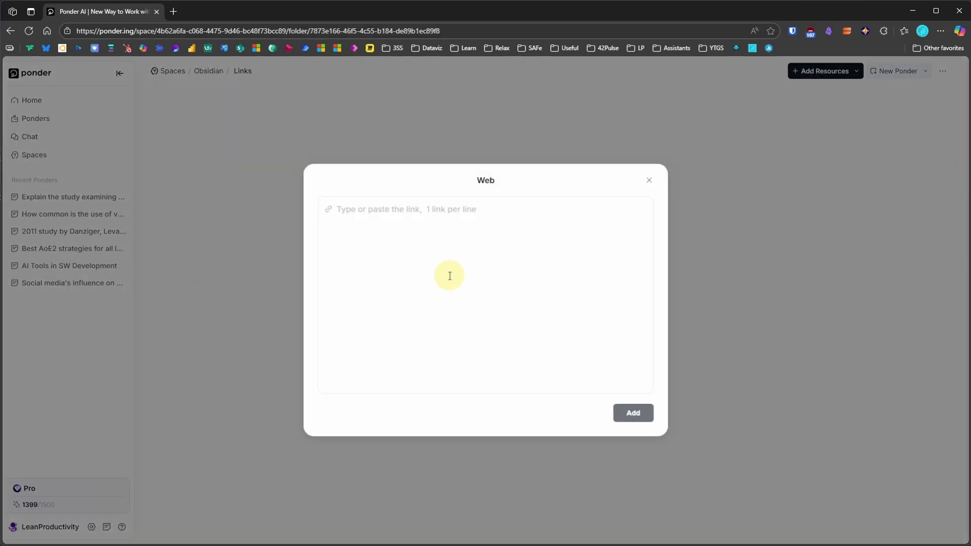
text(https://obsidian.md https://sascha-kasper.com https://blacksmithgu.github.io/obsidian-dataview https://silentvoid13.github.io/Templater/introduction.html)
click(633, 412)
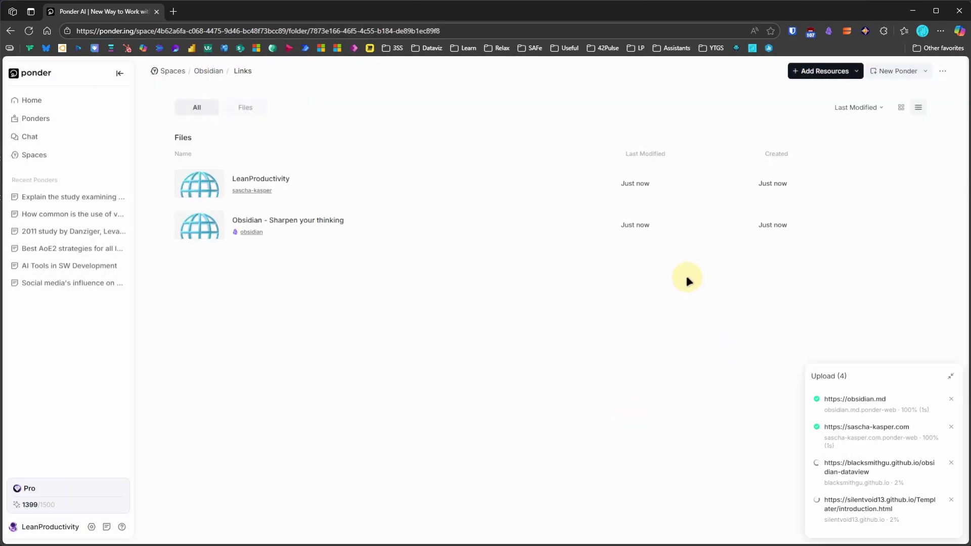
- Paste and add six YouTube video links to the Videos folder
click(210, 72)
click(243, 180)
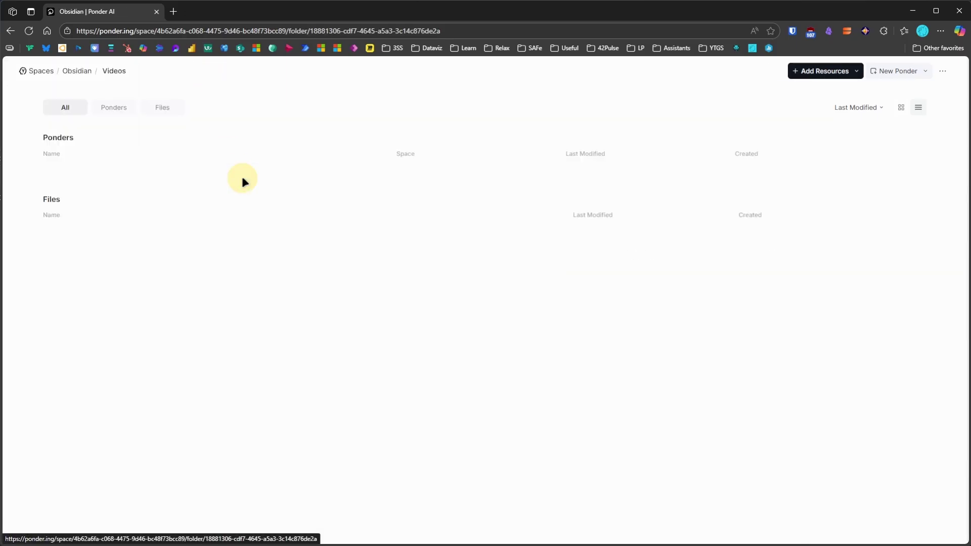
click(825, 71)
click(830, 108)
key(ctrl+v)
click(634, 413)
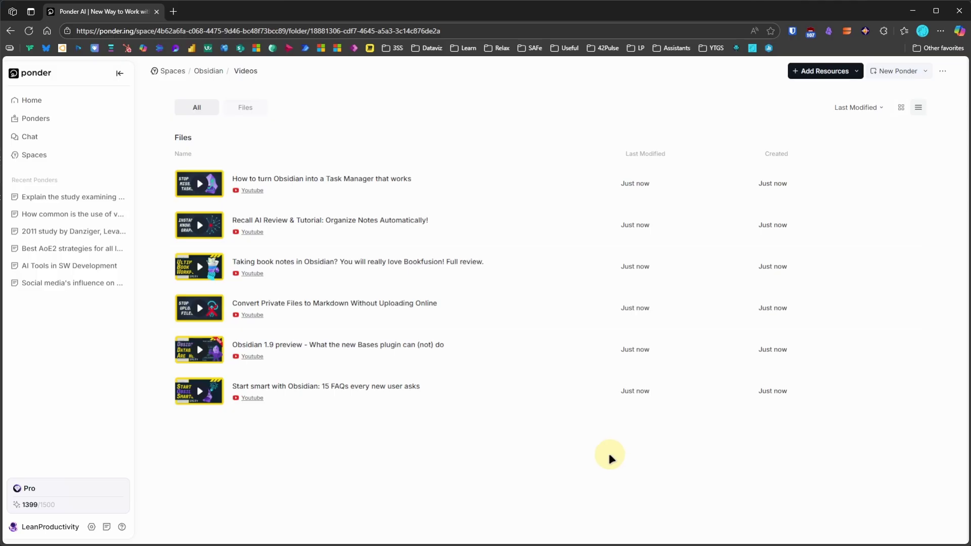
- Preview the Convert Private Files to Markdown video, then pause it
click(461, 306)
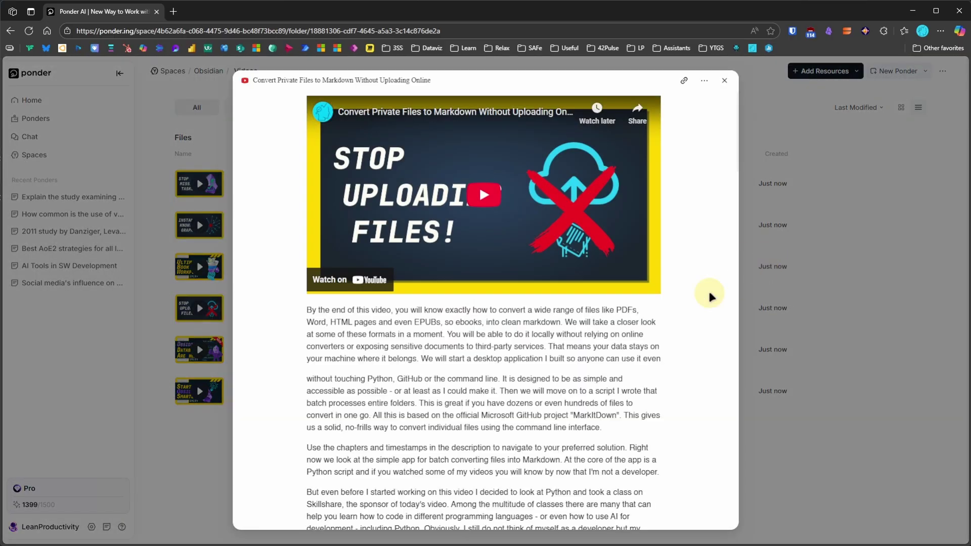
scroll(710, 297, down, 5)
scroll(711, 297, down, 2)
scroll(711, 297, up, 1)
scroll(710, 297, up, 6)
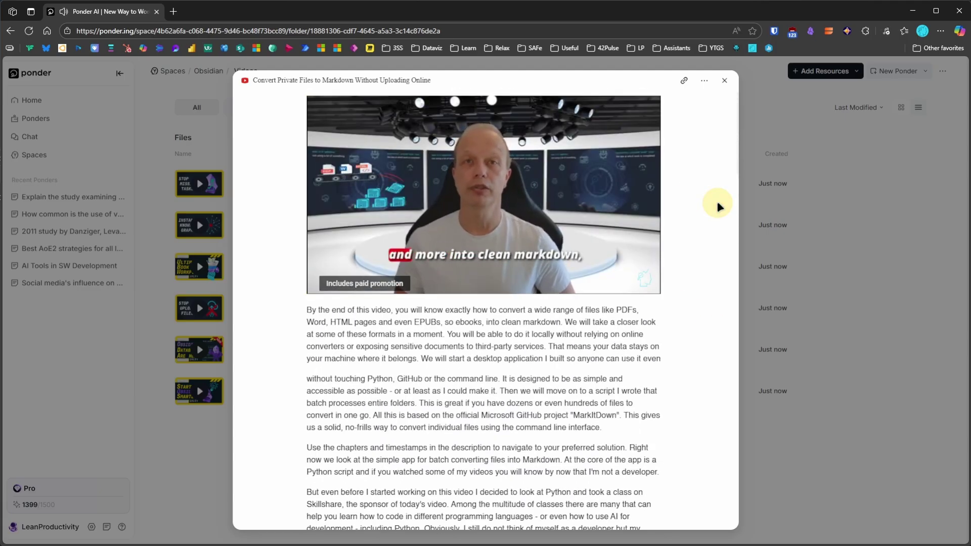
key(space)
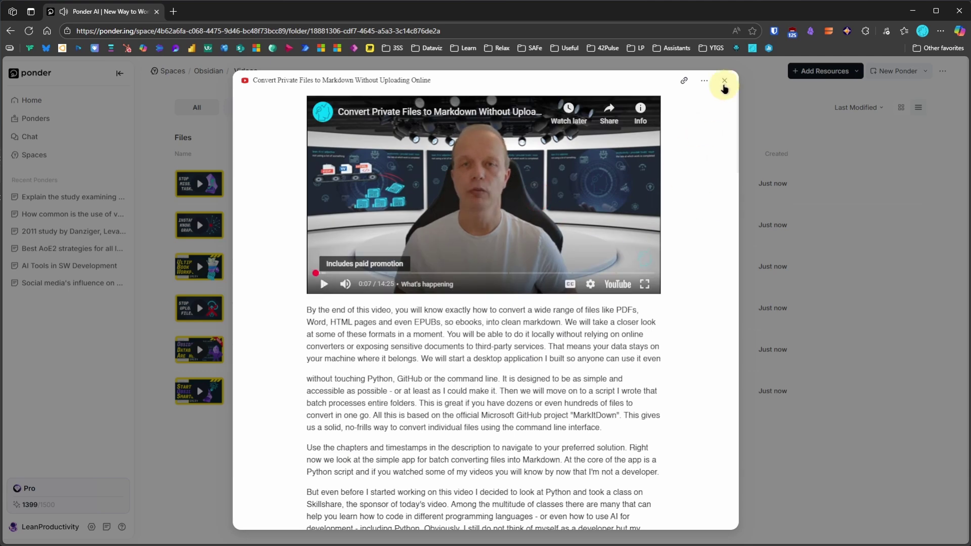
- Close the preview and start a new Analysis sourced from Space files
click(725, 81)
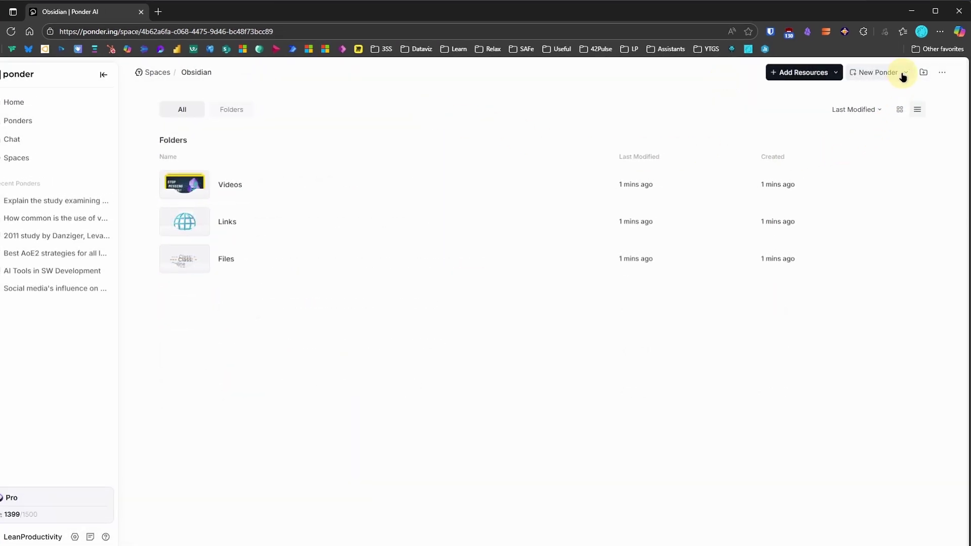
click(907, 72)
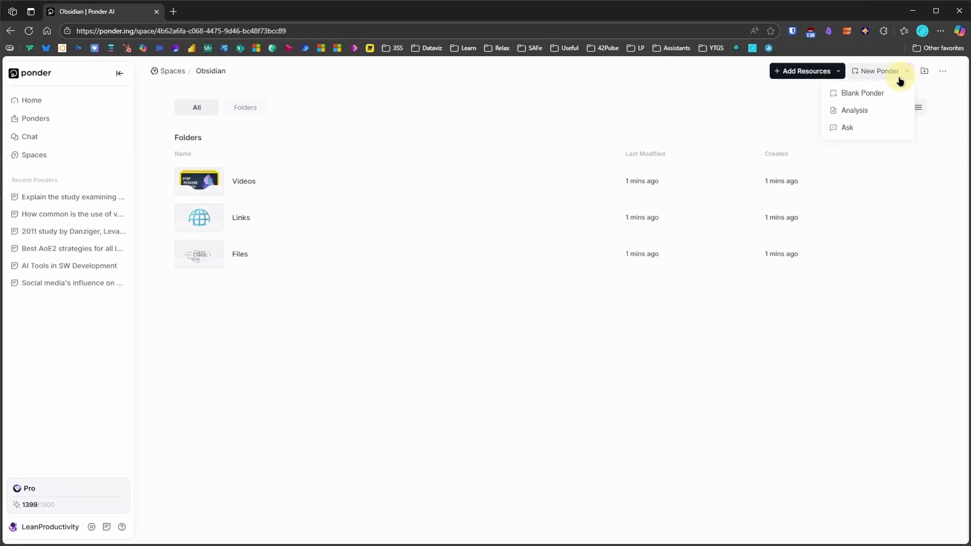
click(863, 111)
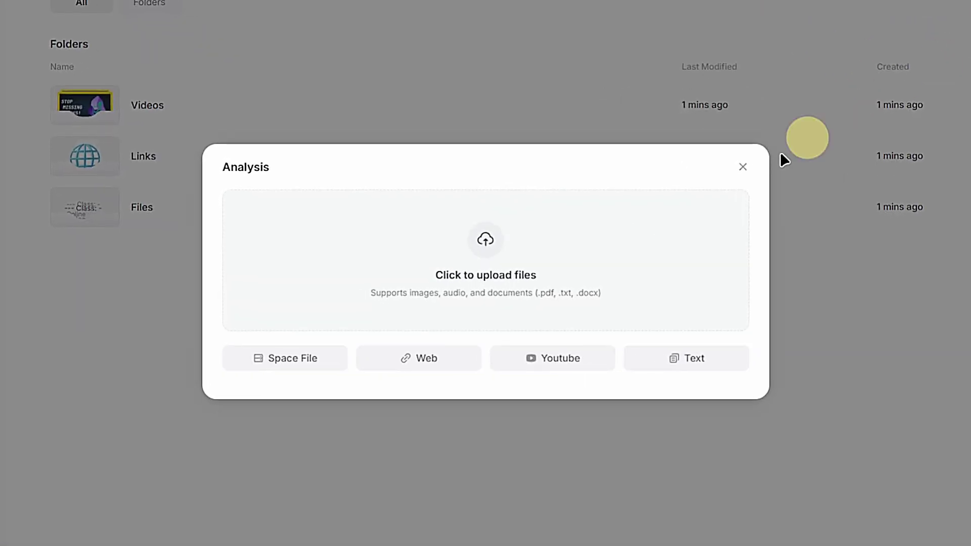
click(328, 359)
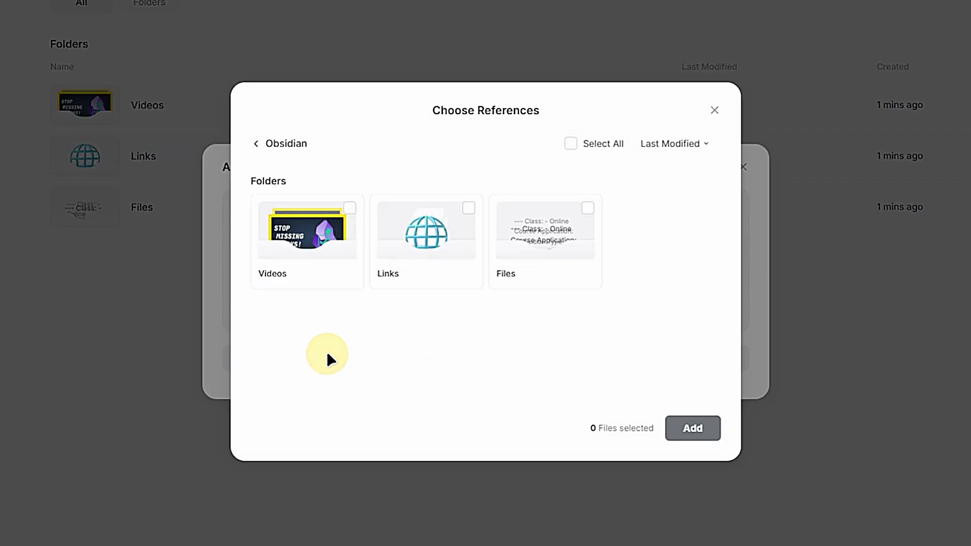
- Pick only the Convert Private Files video from the Videos folder and add it
click(349, 209)
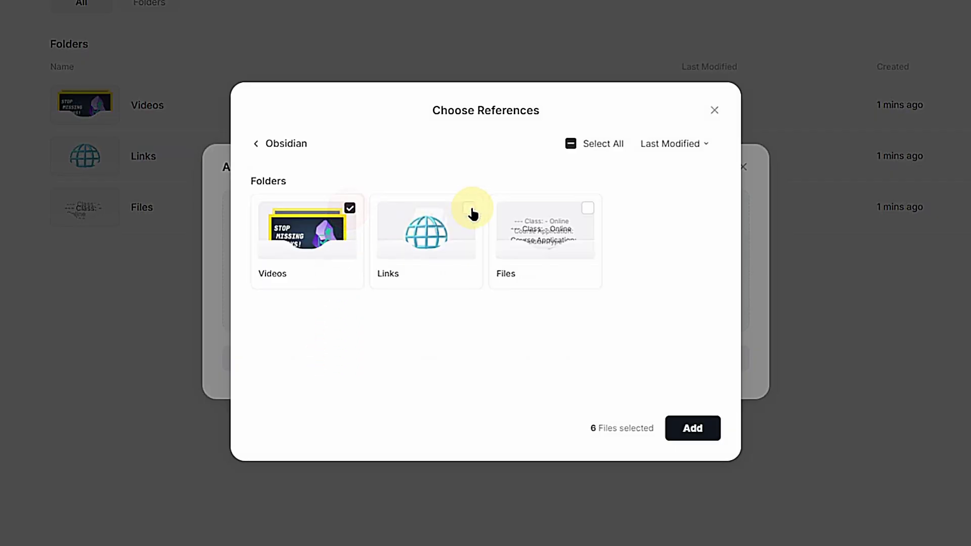
click(468, 208)
click(469, 208)
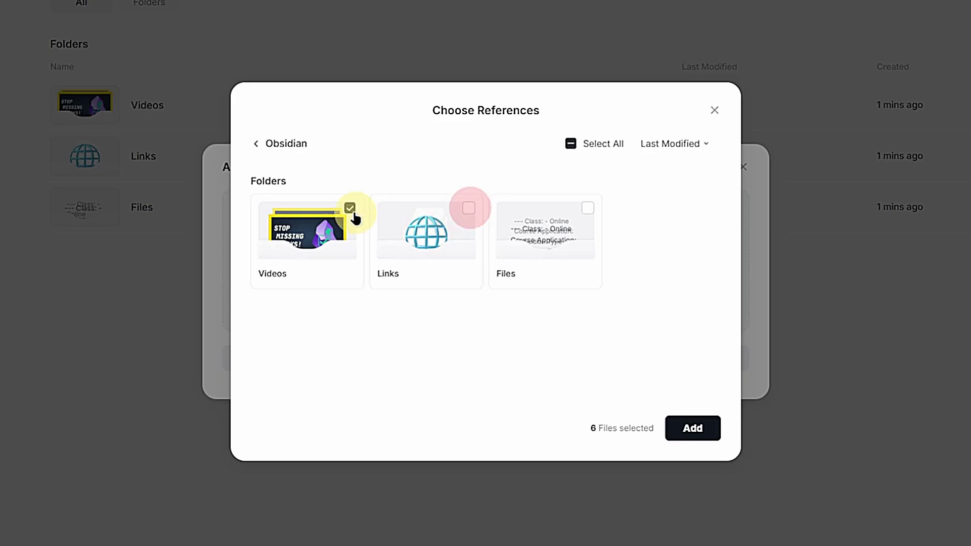
click(349, 208)
click(306, 250)
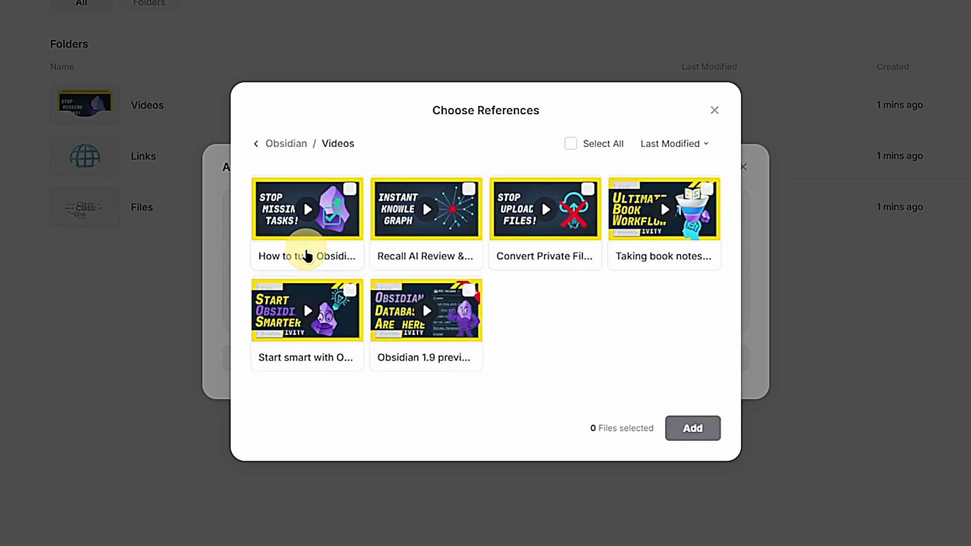
click(587, 190)
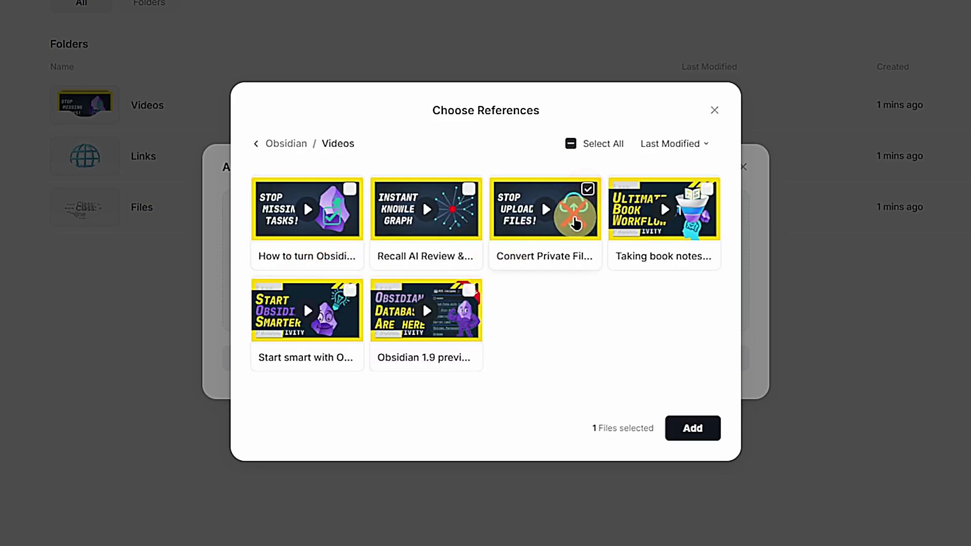
click(691, 427)
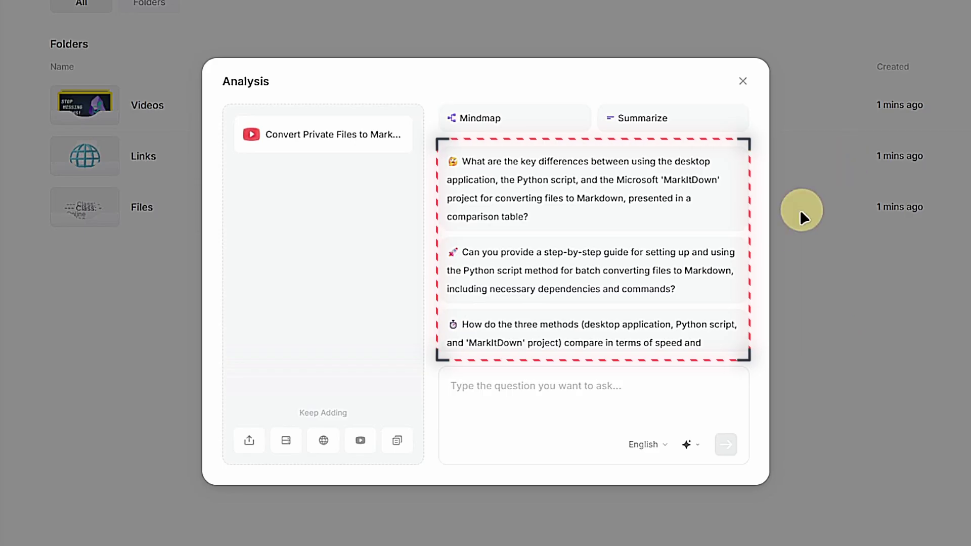
- Ask 'Do I need to be a technical person to use this?' about the video
scroll(759, 268, down, 1)
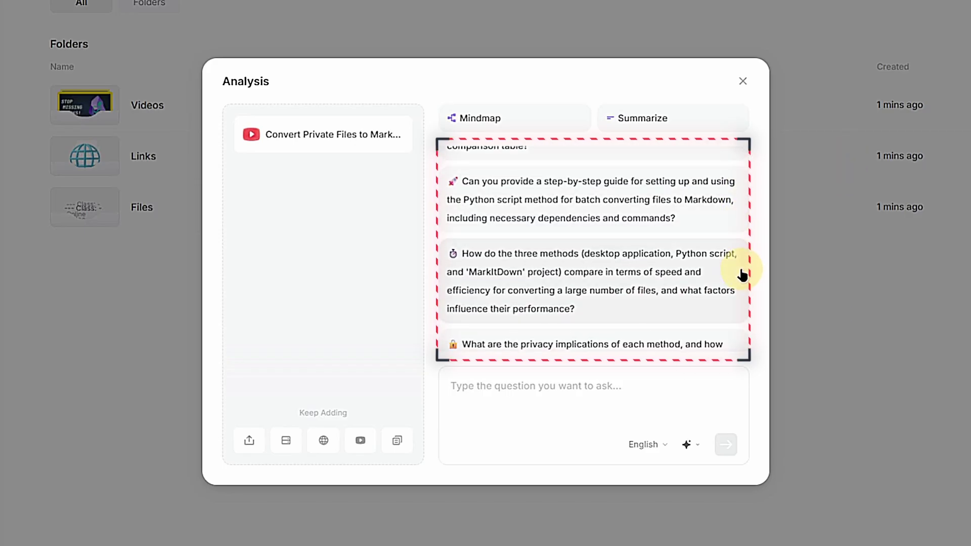
scroll(741, 281, down, 1)
scroll(740, 281, down, 2)
scroll(740, 281, down, 1)
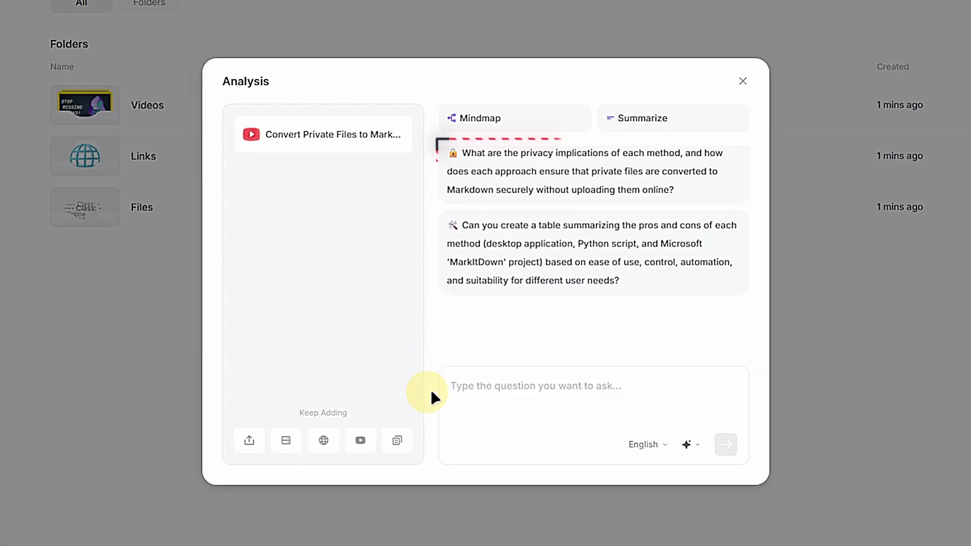
click(714, 395)
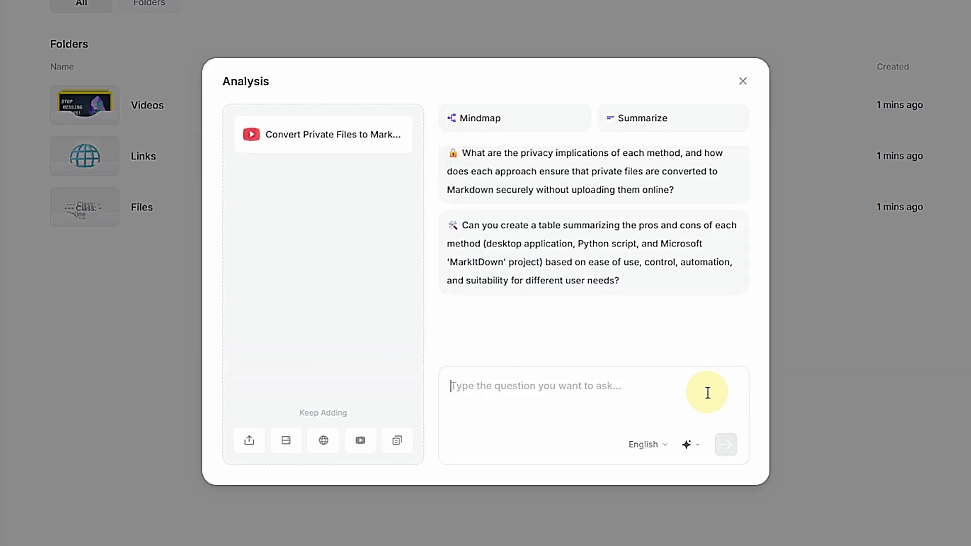
text(Do I need to be a technical person to use this?)
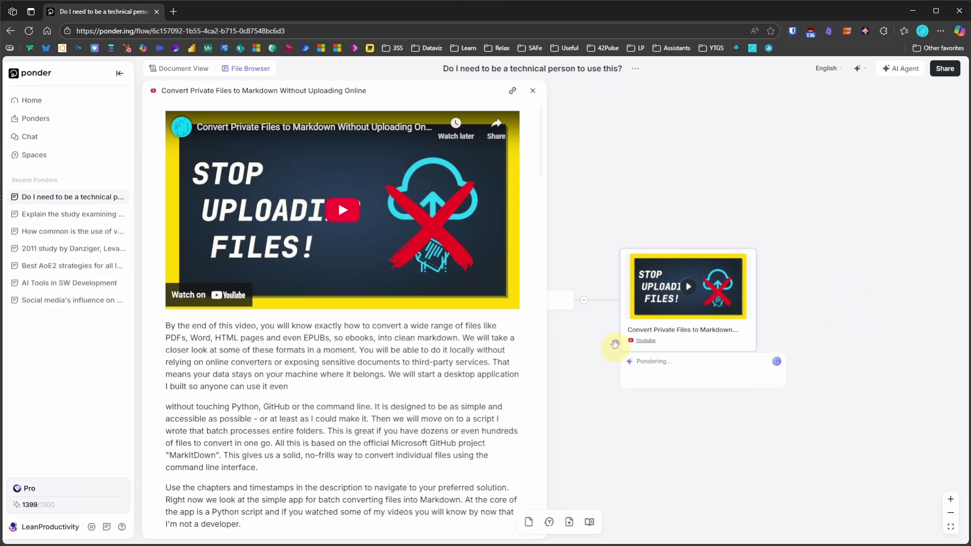
- Close the video panel, zoom out, and drag the Summary node's right edge wider
click(533, 91)
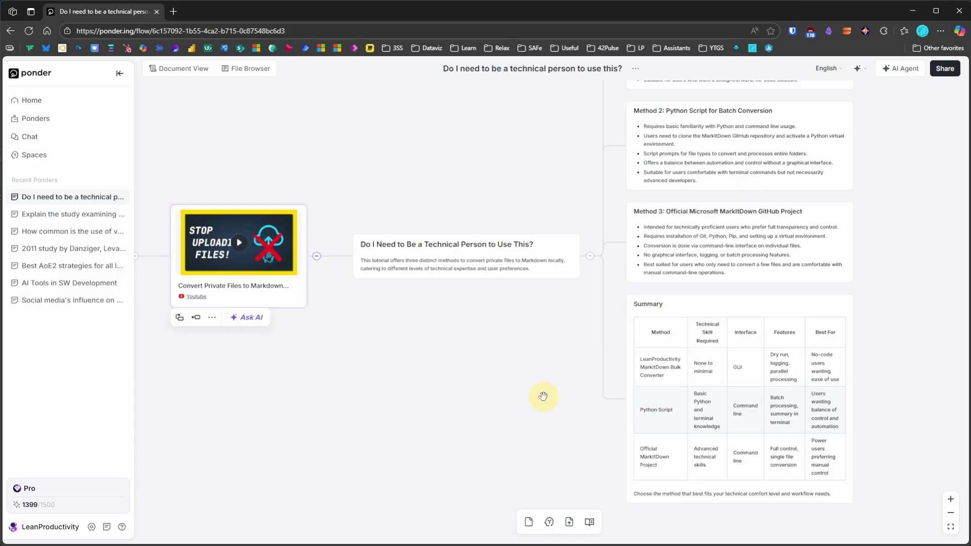
scroll(544, 383, down, 2)
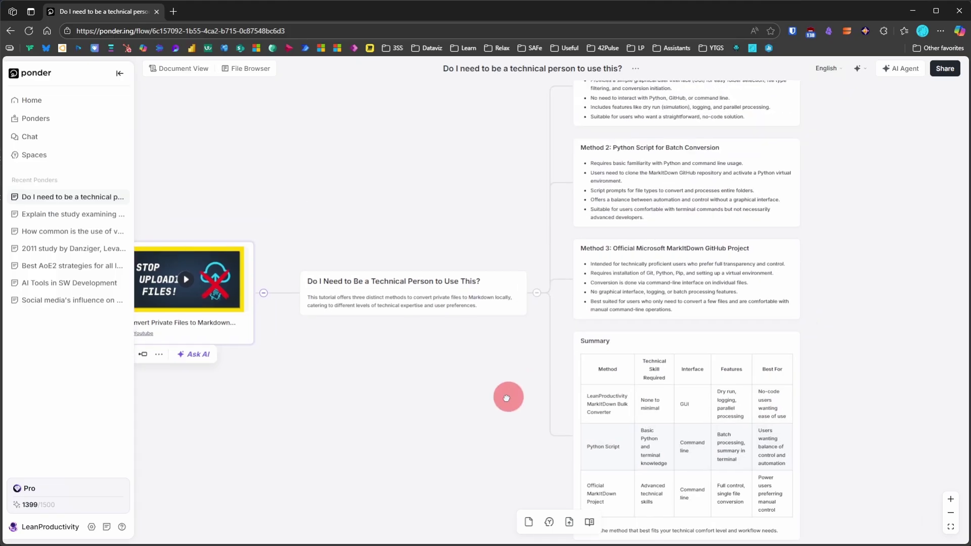
scroll(460, 397, down, 2)
click(644, 393)
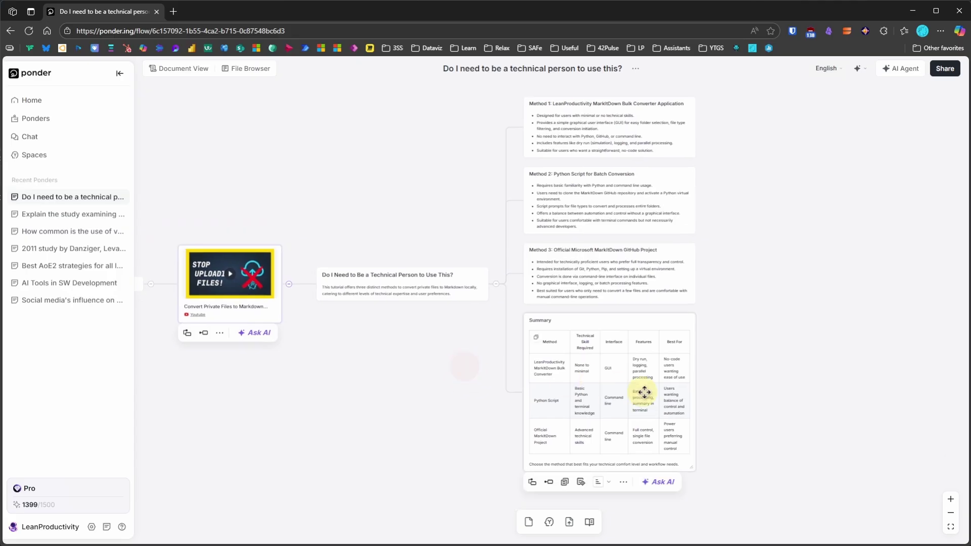
drag(699, 364, 785, 365)
scroll(671, 382, up, 3)
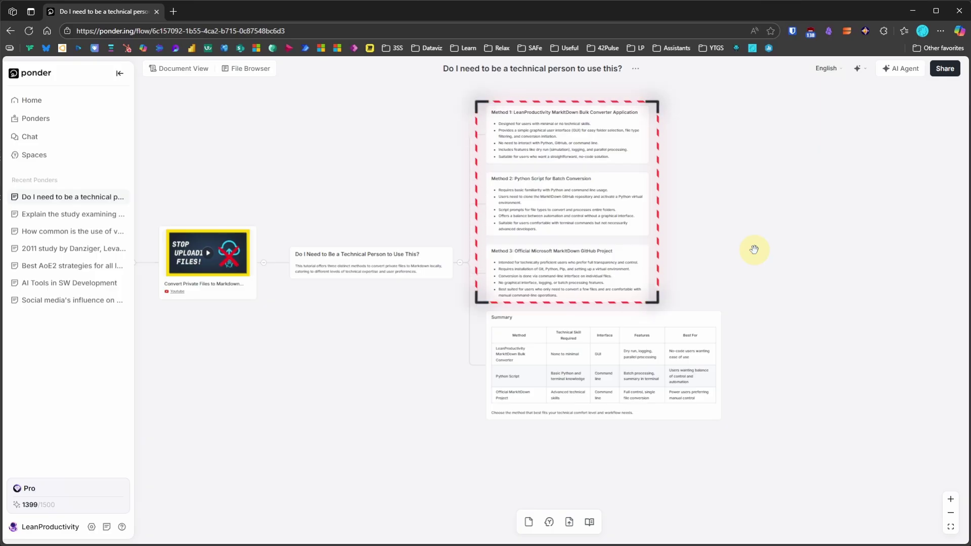
- Add a Methods node, attach Methods 1–3 under it, and move it above Summary
click(318, 287)
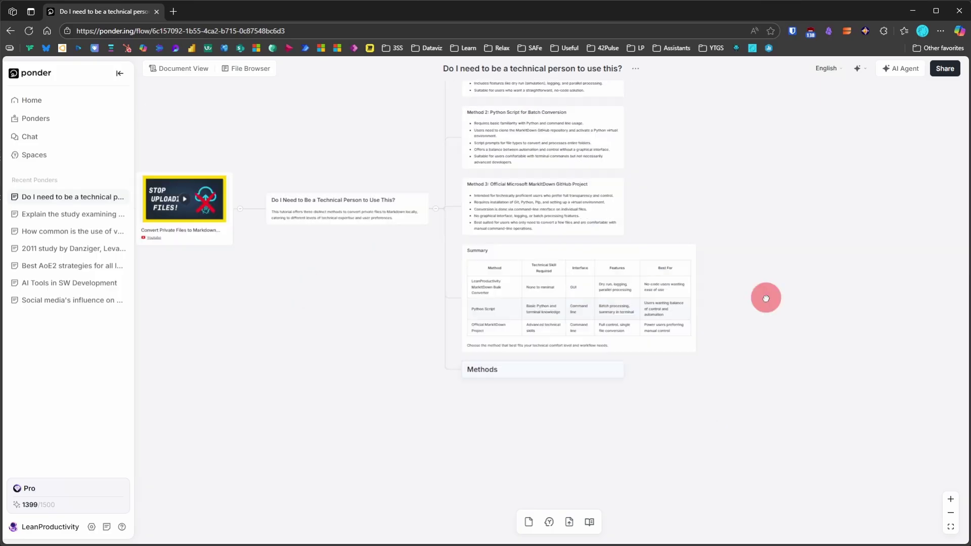
drag(765, 298, 701, 369)
click(515, 329)
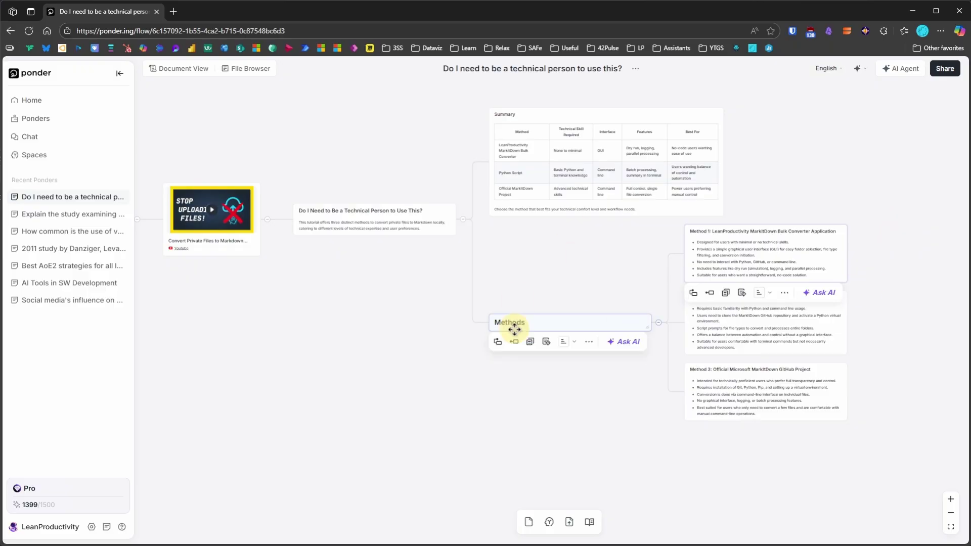
drag(515, 330, 514, 97)
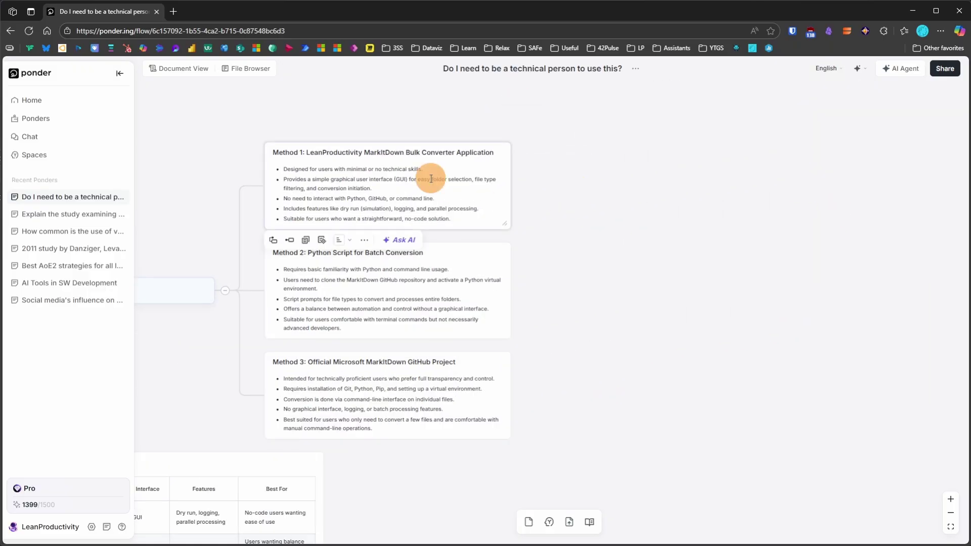
- Ask the AI 'What are the minimum requirements for this?' about Method 1
click(400, 240)
text(What are the mimi)
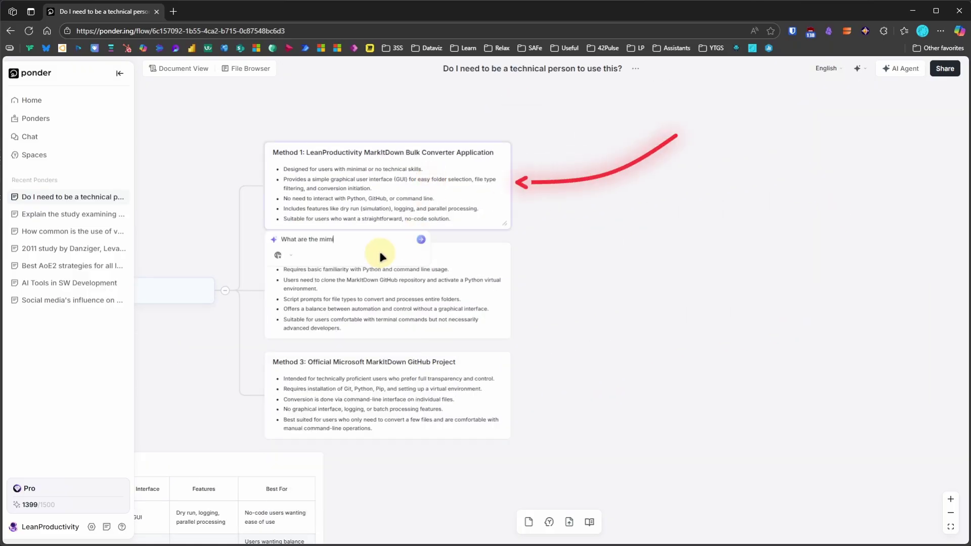
key(BackSpace)
text(nimum requirements for this?)
key(Return)
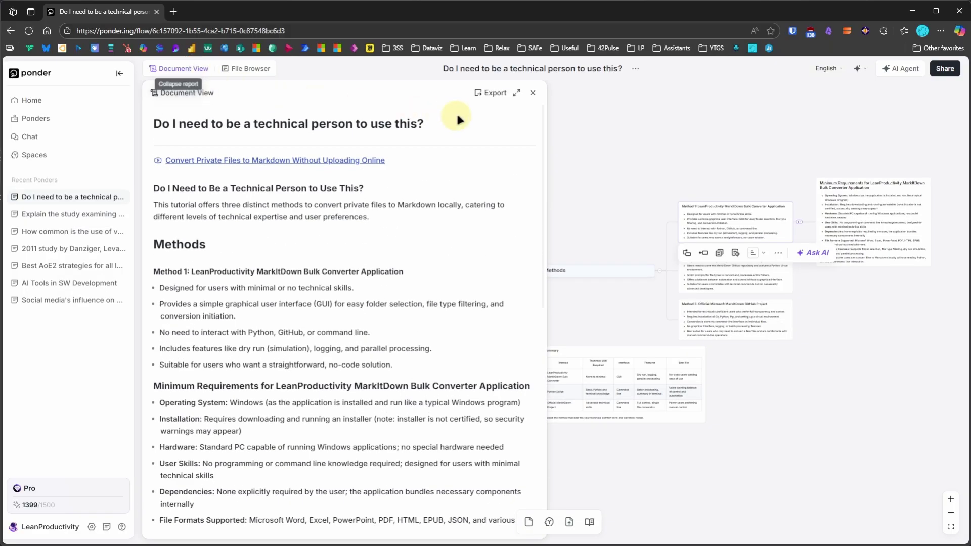
- Export the technical-skills report as Markdown and view the note, with its summary table, in Obsidian
click(494, 93)
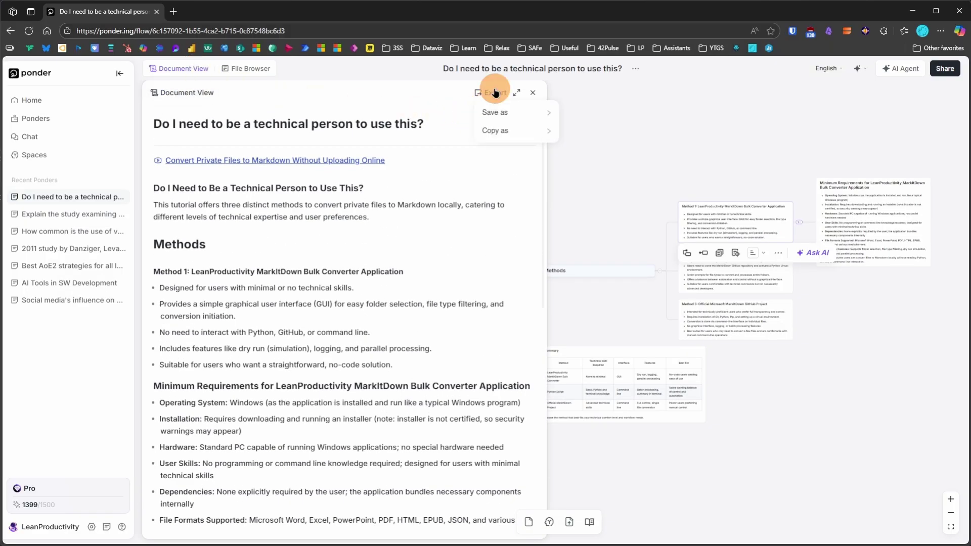
click(511, 131)
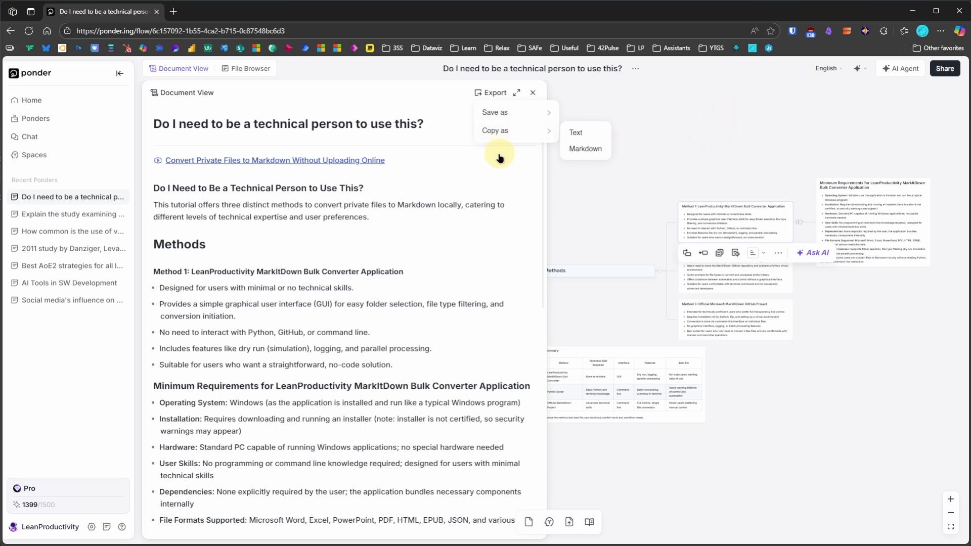
click(521, 112)
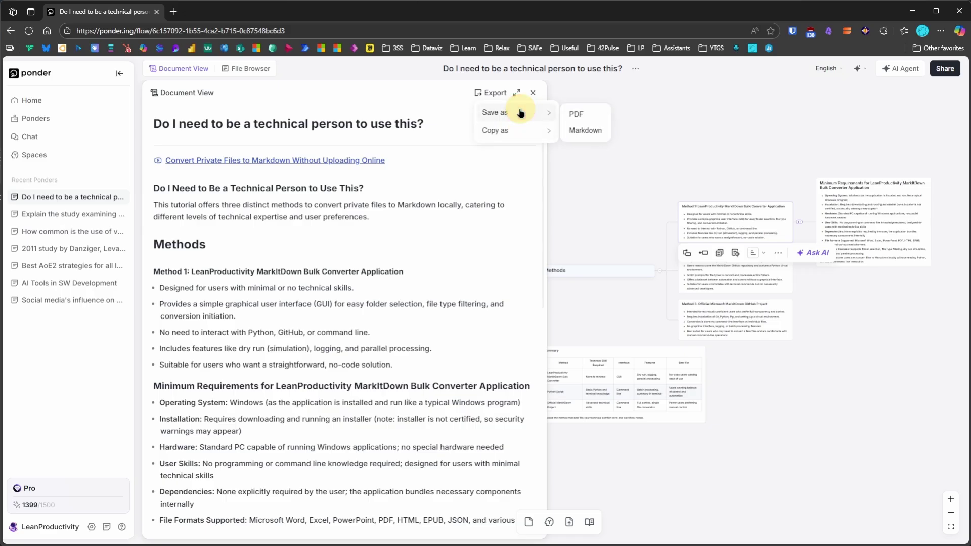
click(587, 131)
mouse_move(812, 76)
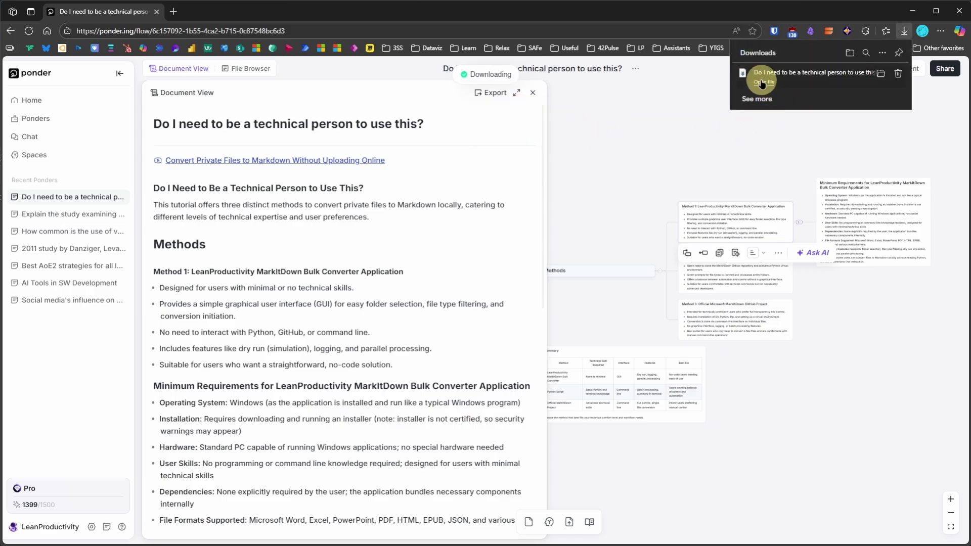
click(762, 84)
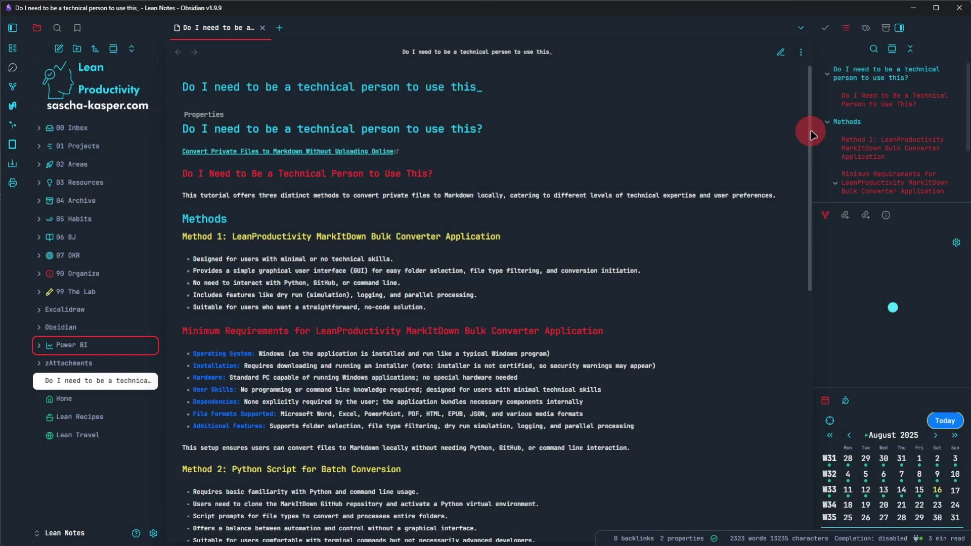
drag(810, 134, 827, 344)
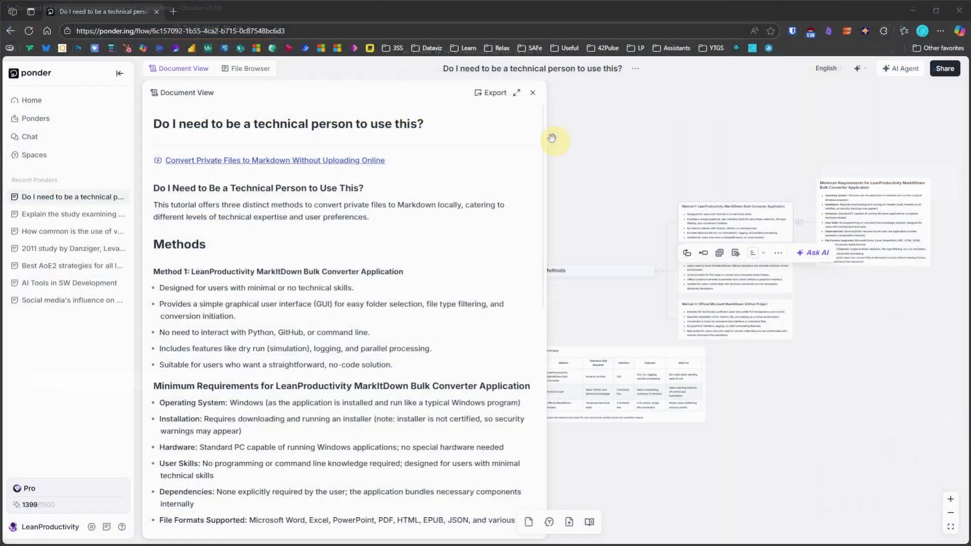
- Export the report as PDF, scroll through both pages, then close the PDF tab
click(489, 92)
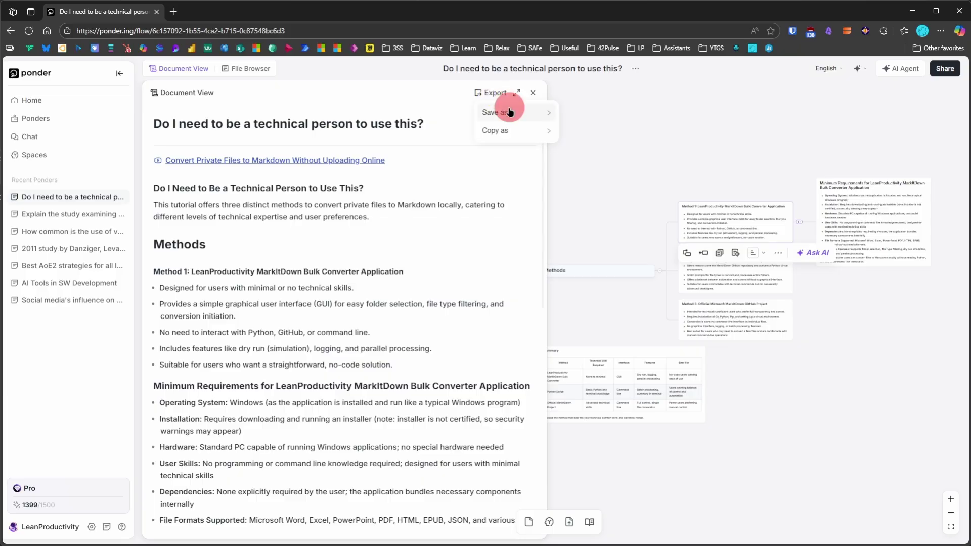
mouse_move(498, 112)
click(575, 110)
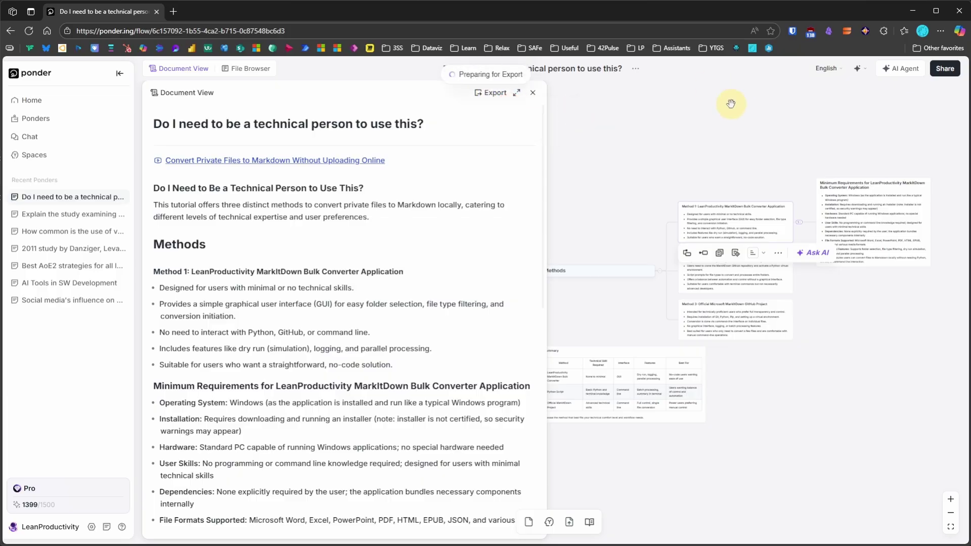
click(763, 81)
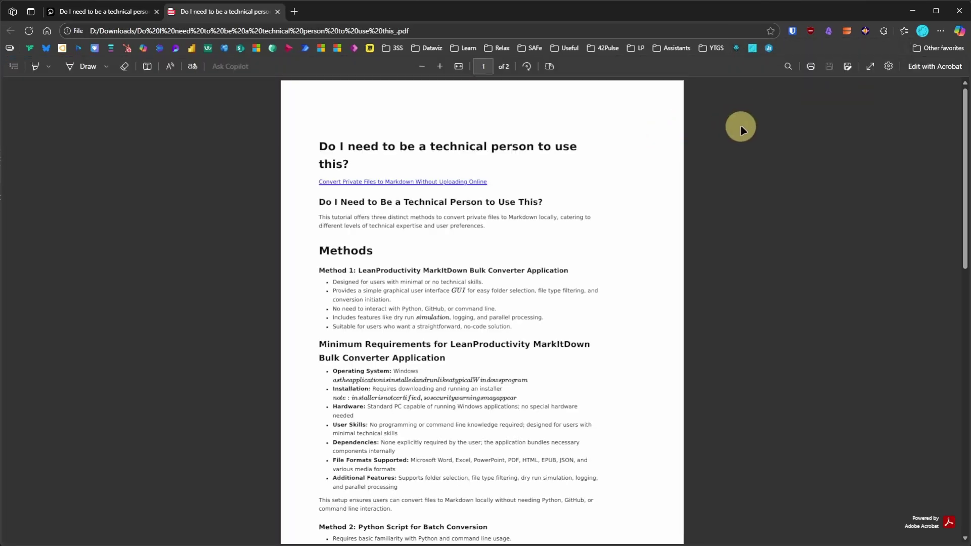
scroll(740, 127, down, 2)
scroll(745, 127, down, 6)
scroll(752, 129, down, 4)
scroll(754, 132, down, 2)
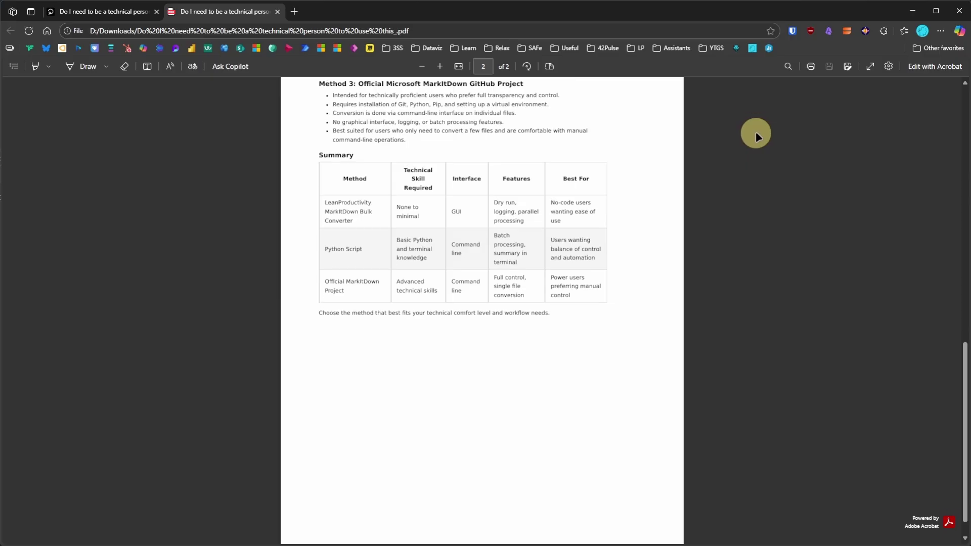
scroll(757, 136, down, 1)
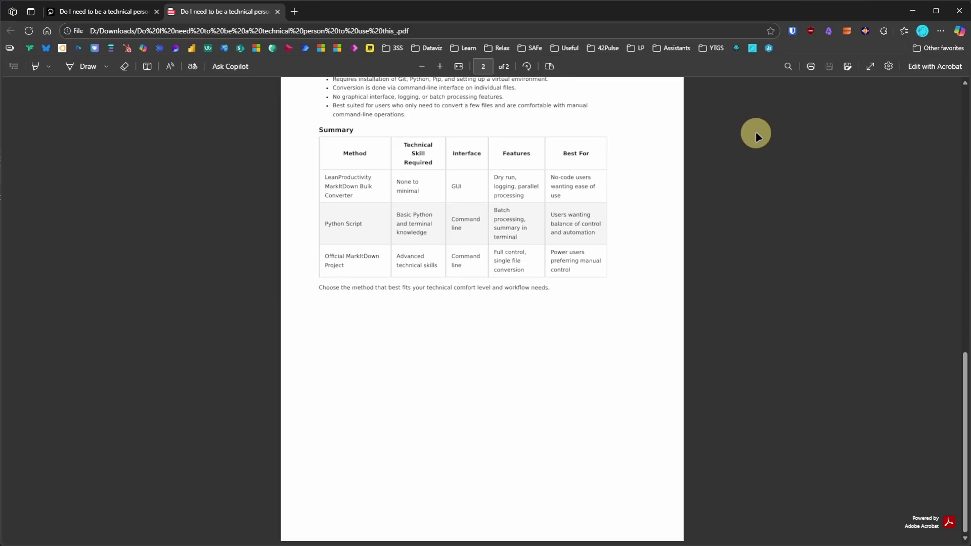
click(276, 11)
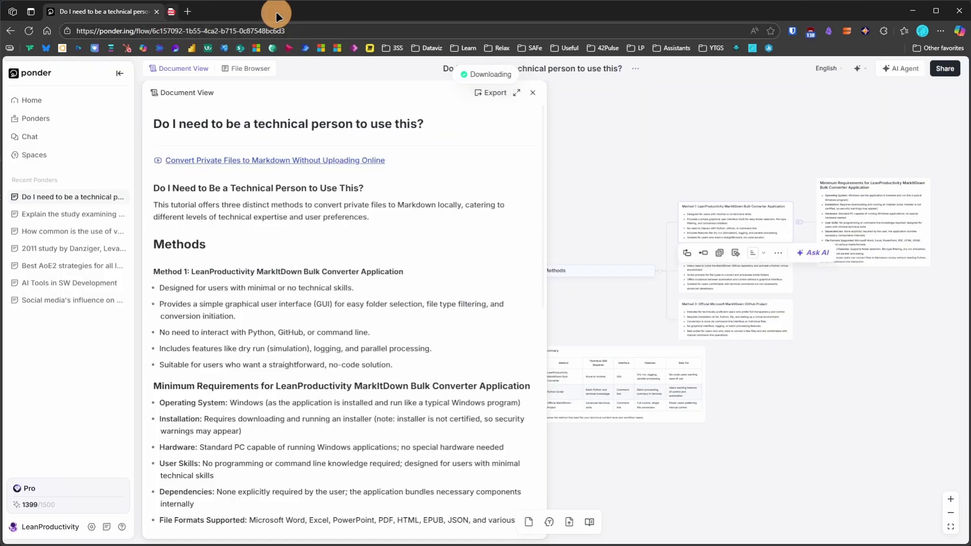
- Export the canvas as type Mindmap in Interactive HTML format
click(533, 93)
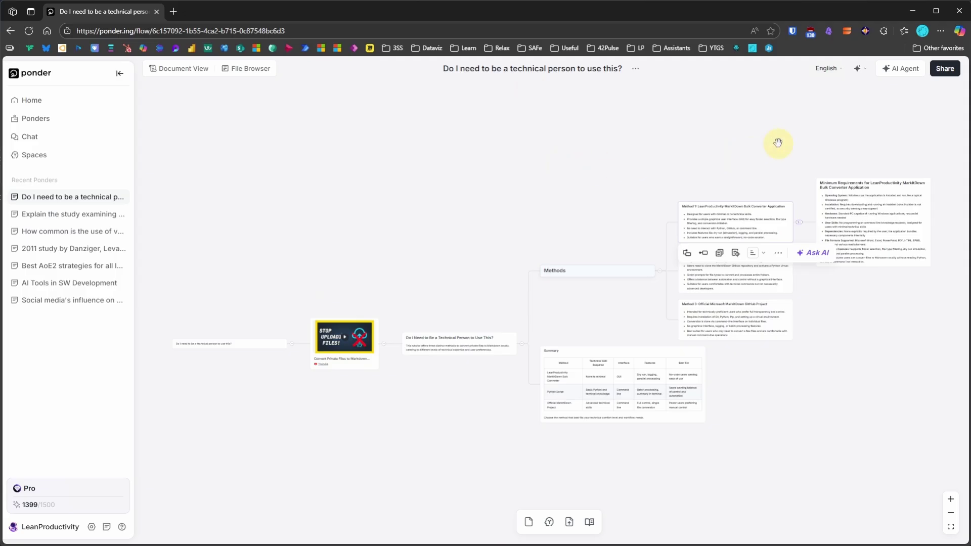
click(943, 71)
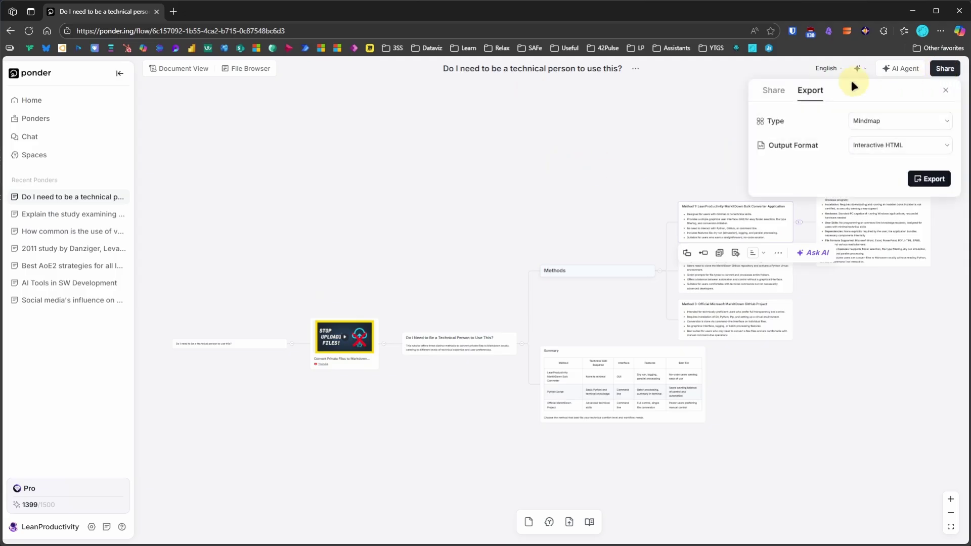
click(944, 120)
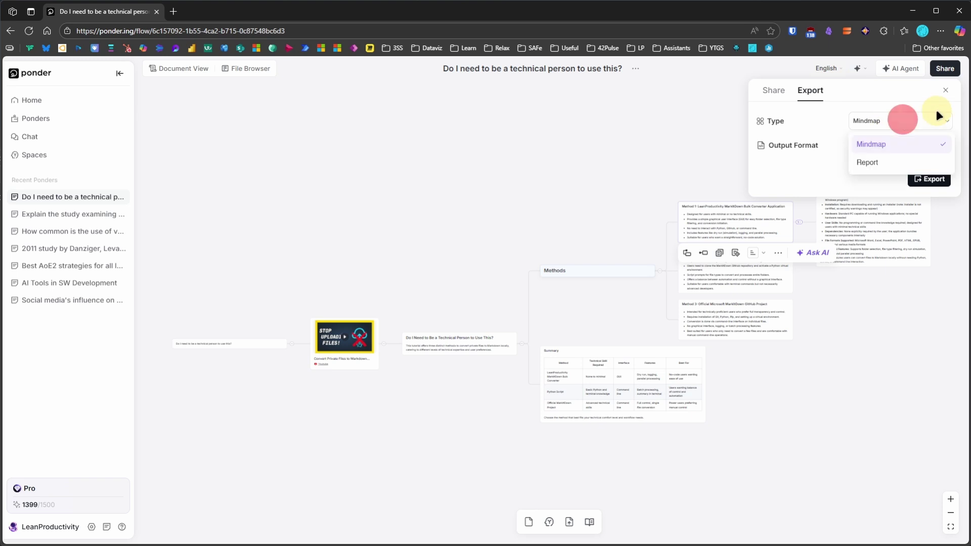
click(915, 150)
click(946, 145)
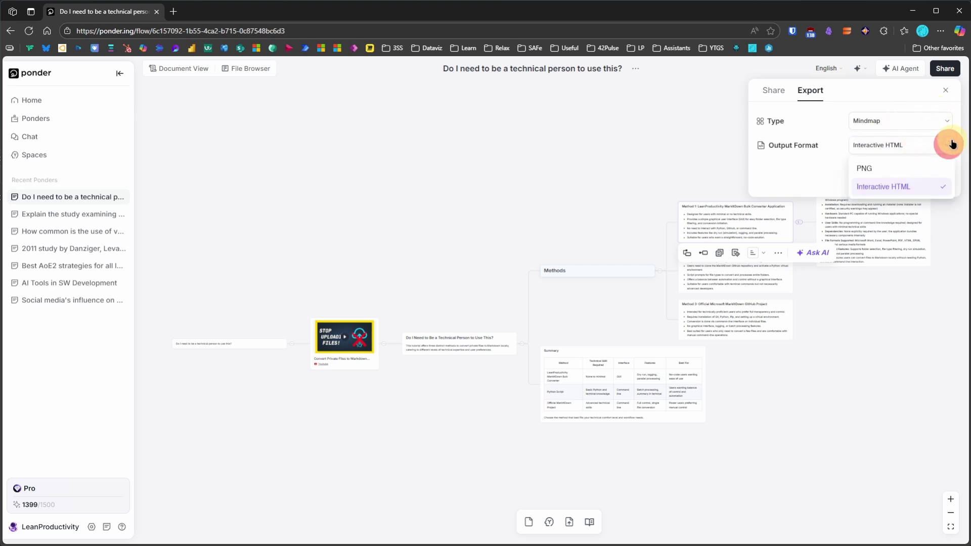
click(919, 188)
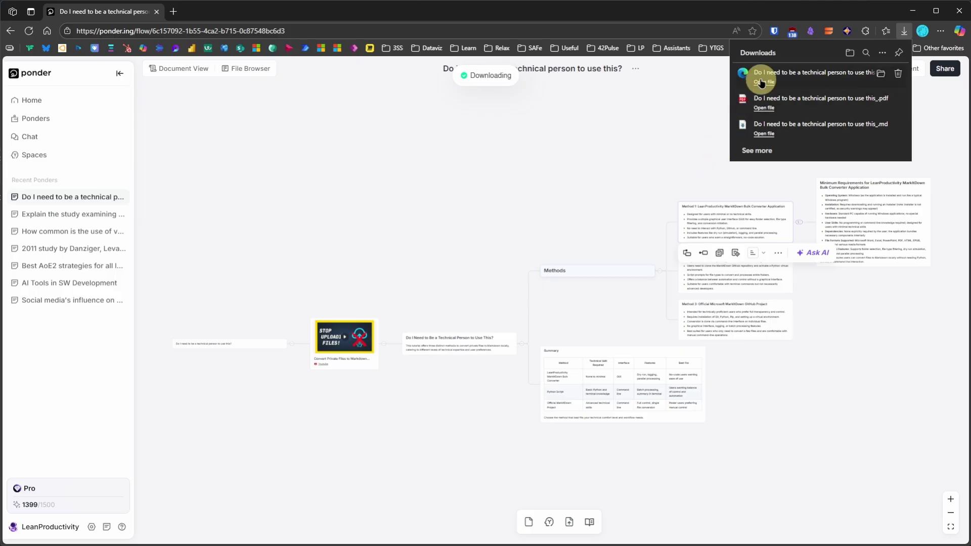
- View the downloaded HTML mind map as a Markmap with Methods and Summary branches
click(759, 75)
scroll(635, 223, down, 1)
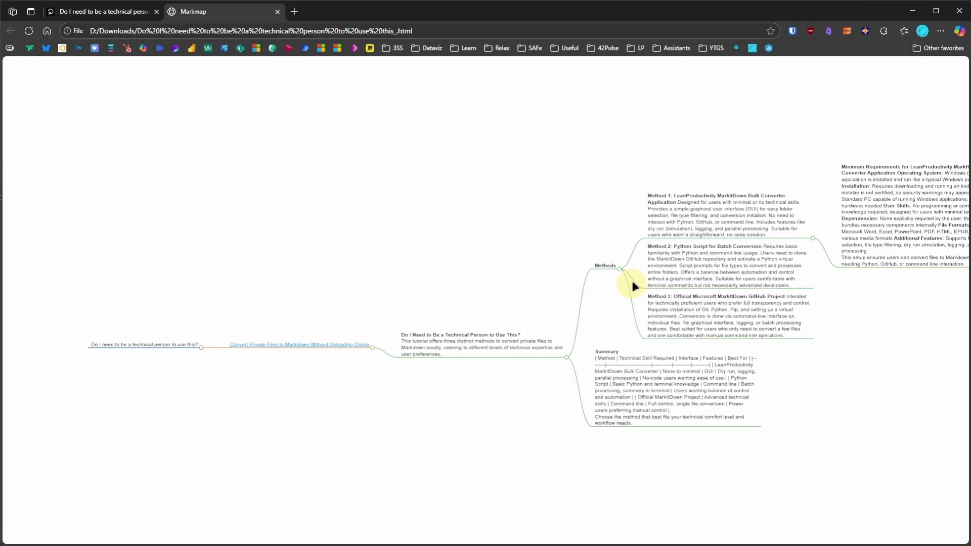